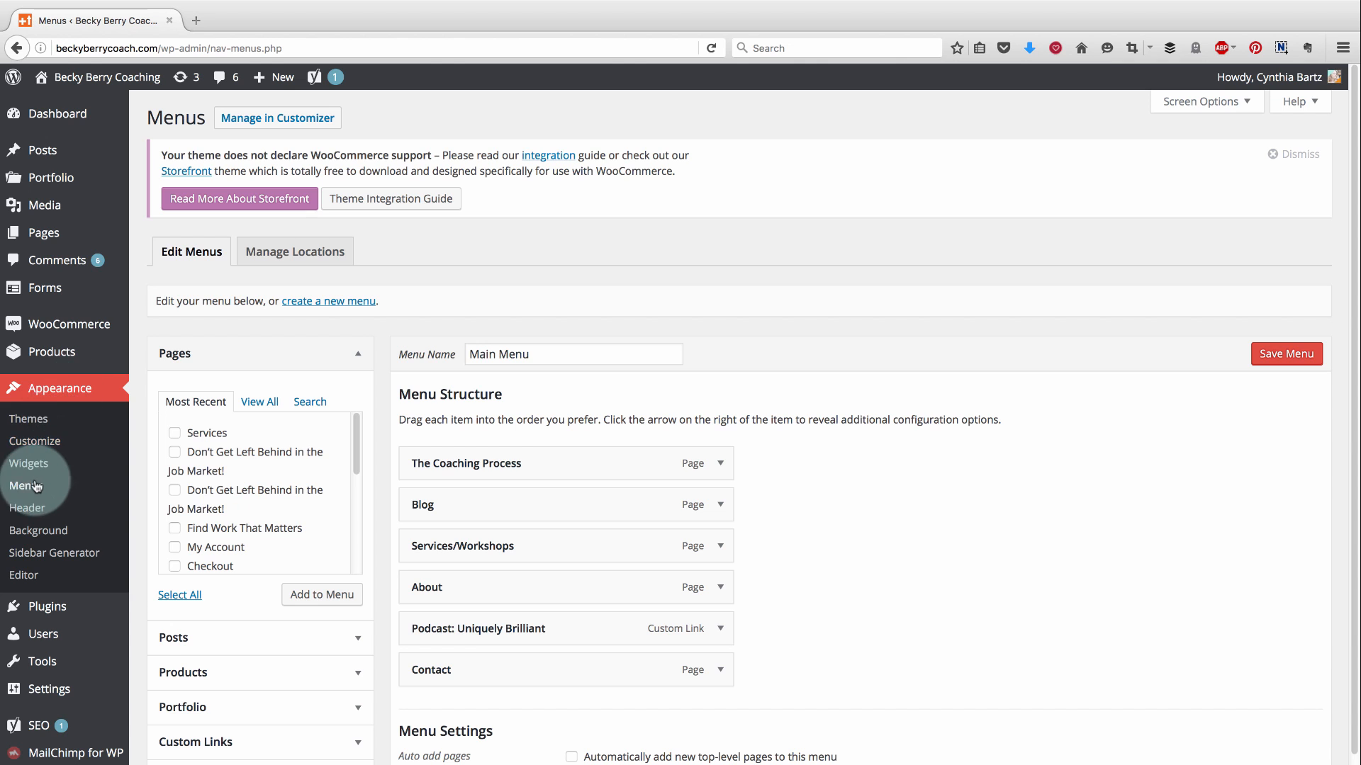
Open the menu editor for Main Menu and load the live site's home page in a separate browser tab
left_click(34, 489)
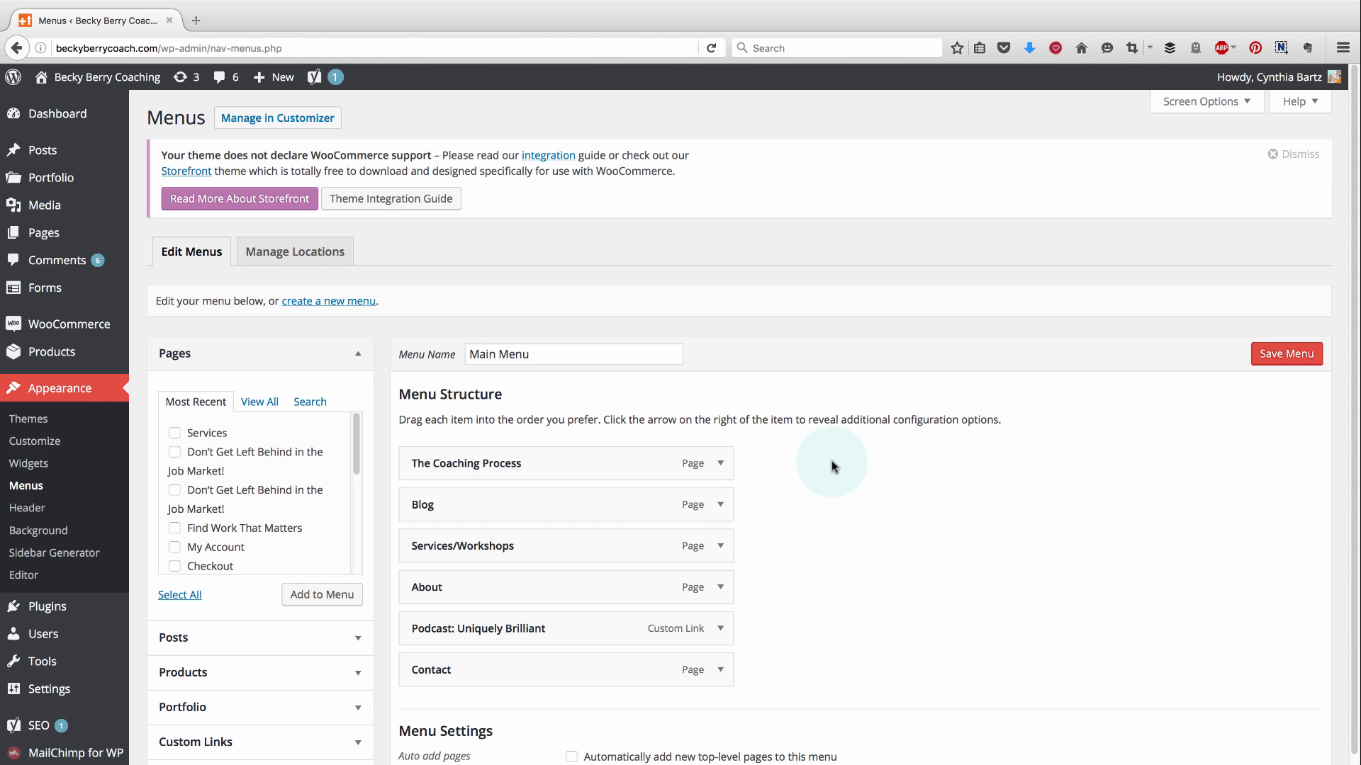
scroll(831, 460, "down", 3)
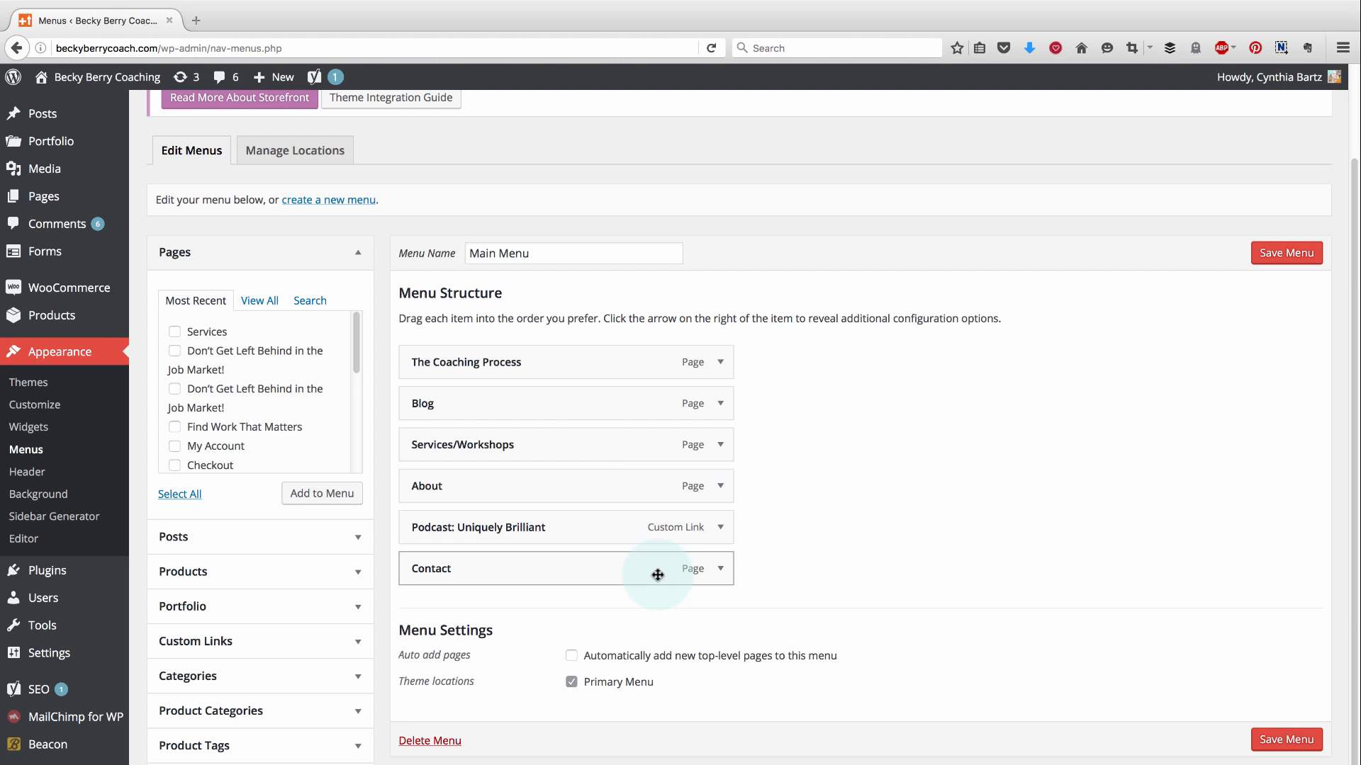
left_click(112, 82, "super")
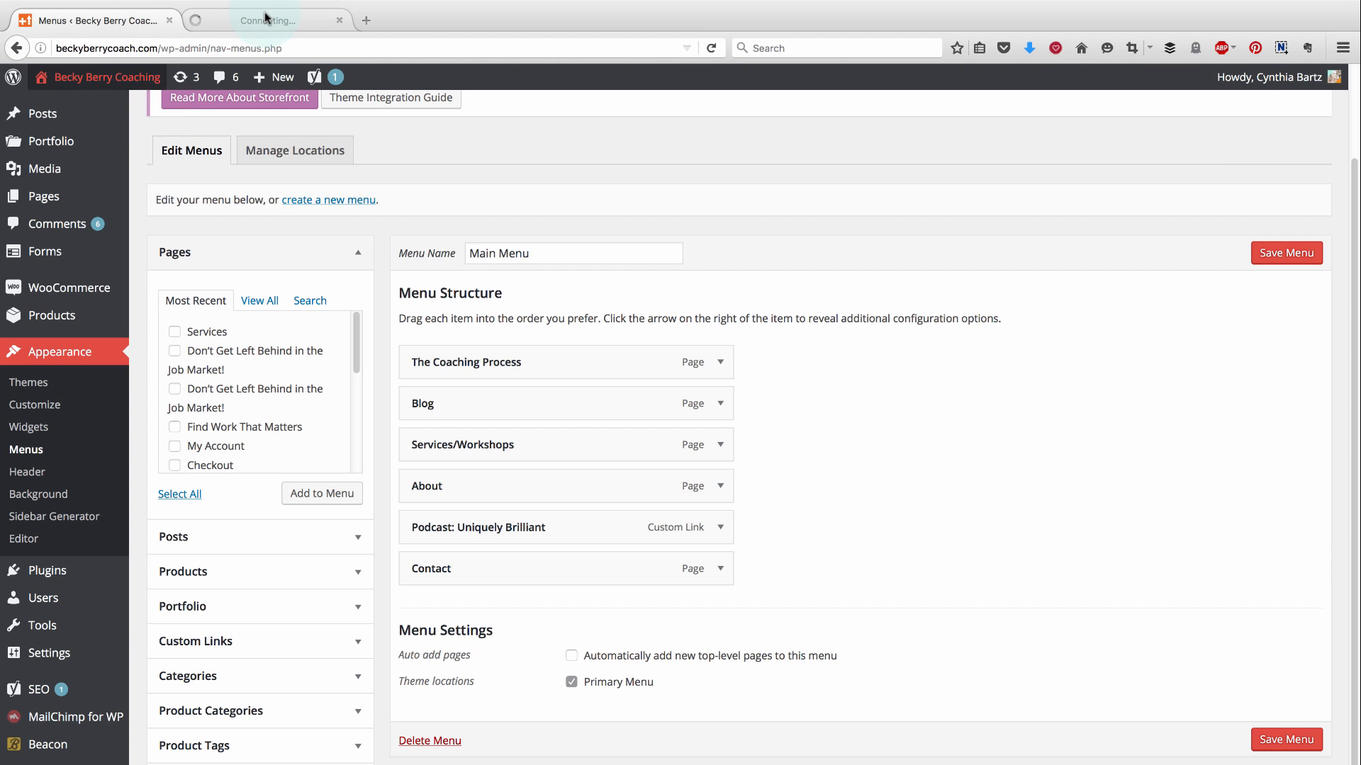
left_click(265, 17)
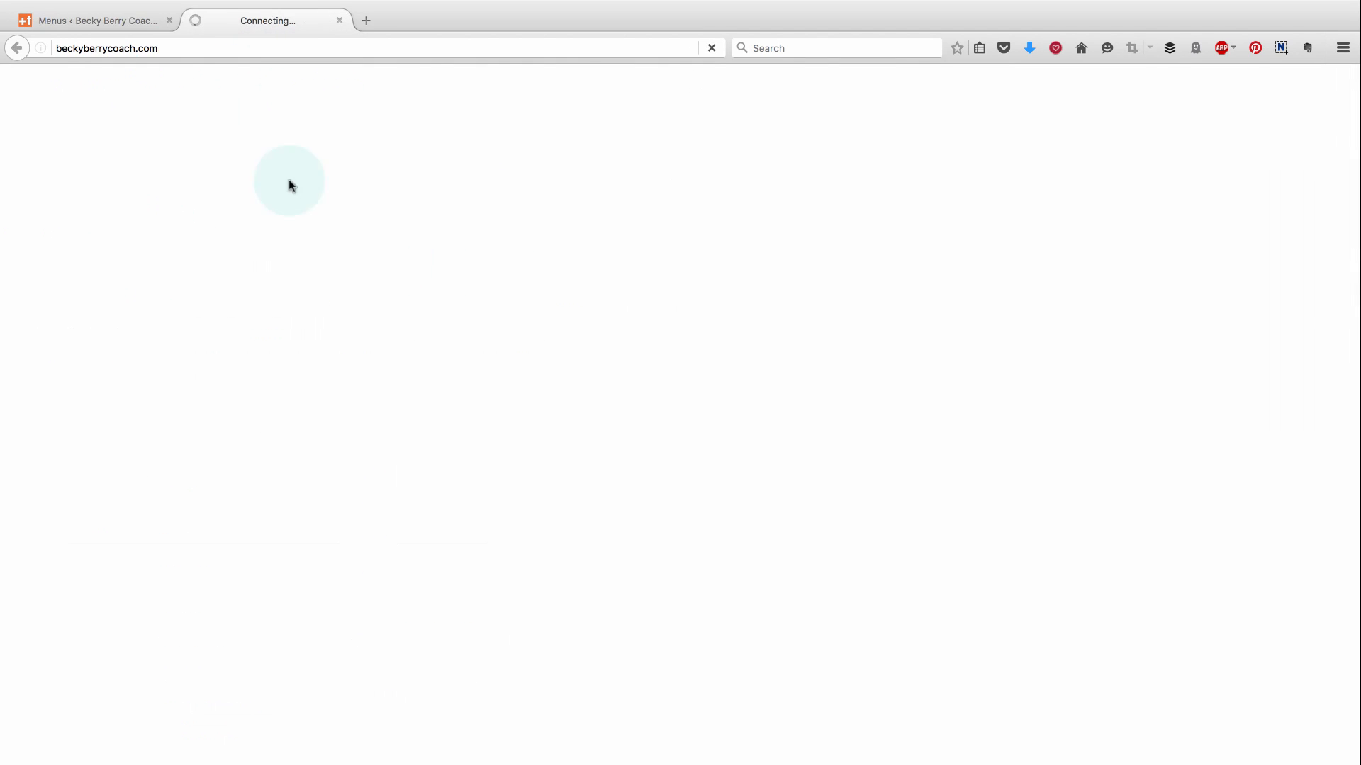
left_click(117, 24)
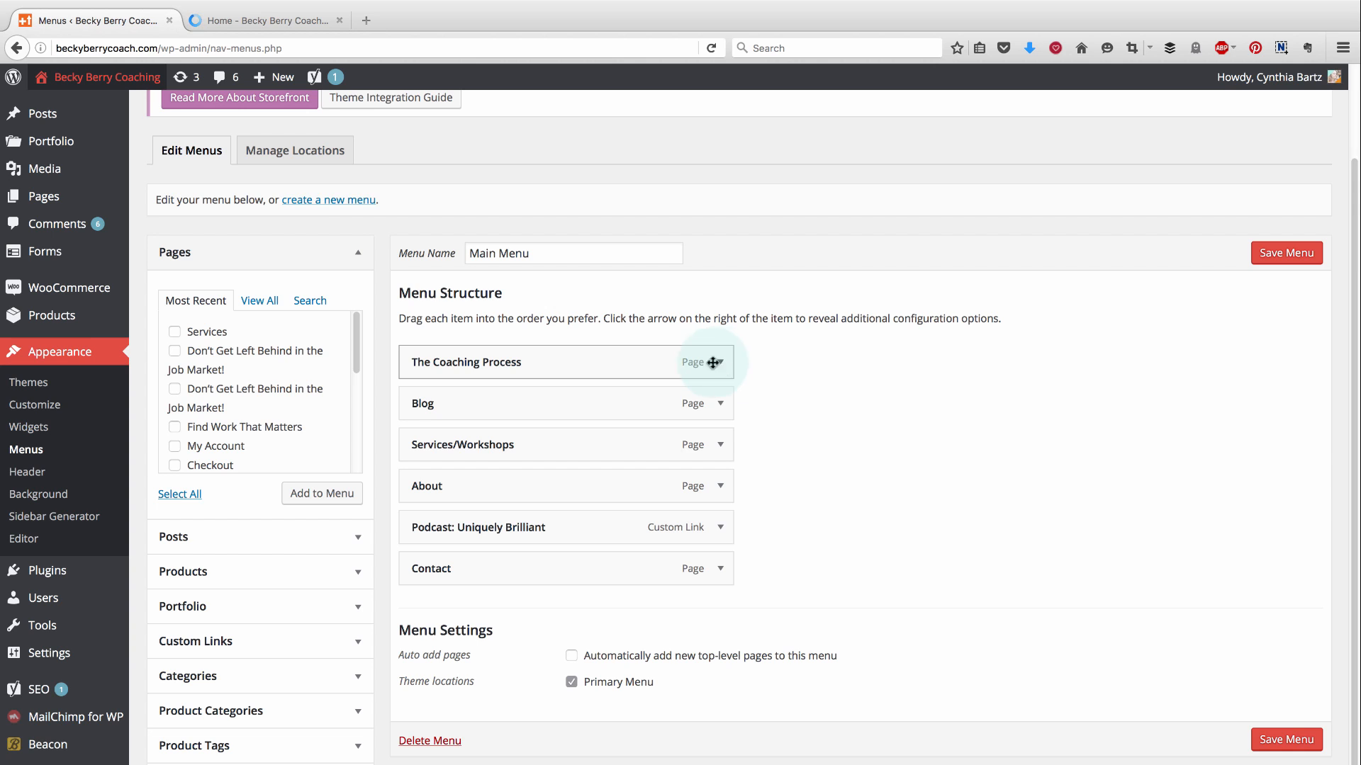
Try nesting Blog as a sub item of The Coaching Process and return it to the top level
mouse_move(615, 387)
left_mouse_down()
mouse_move(610, 334)
mouse_move(609, 401)
left_mouse_up()
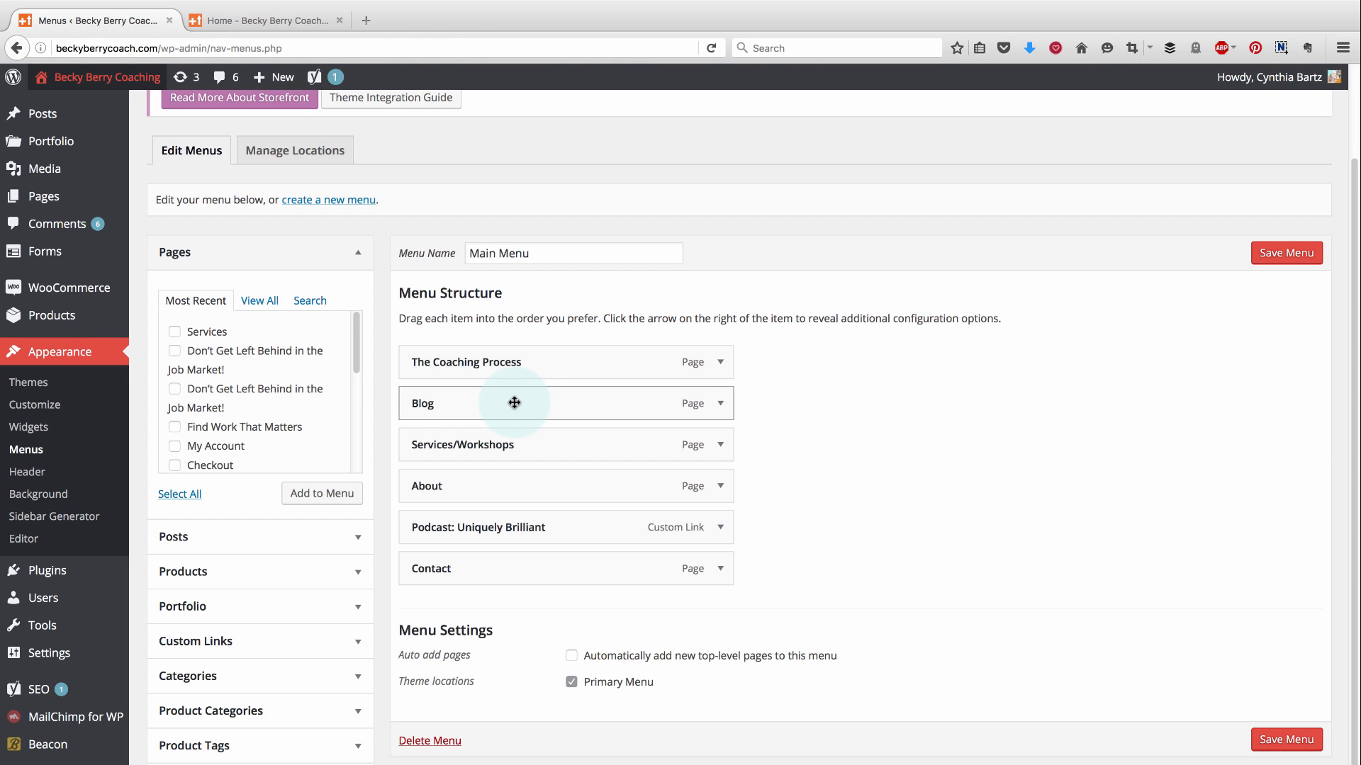
left_click_drag(515, 401, 549, 406)
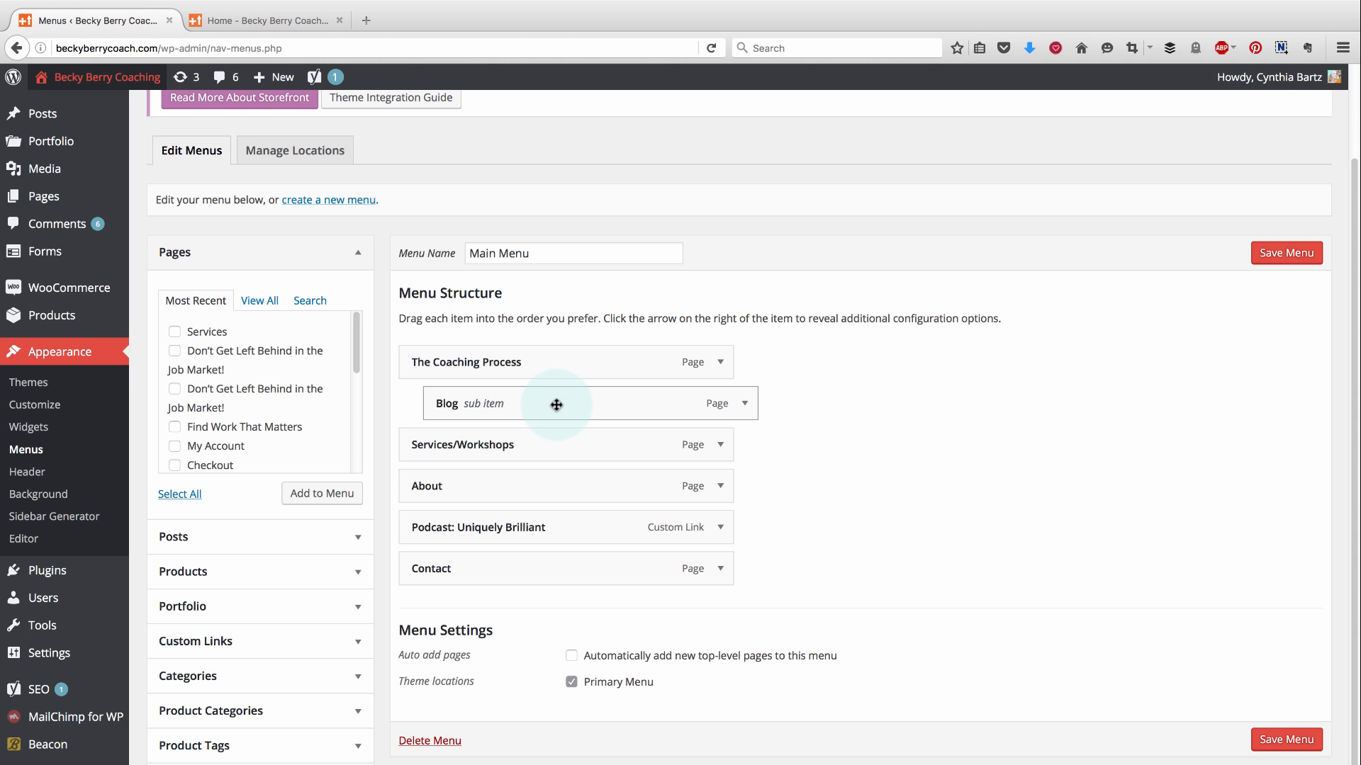
left_click_drag(556, 405, 531, 401)
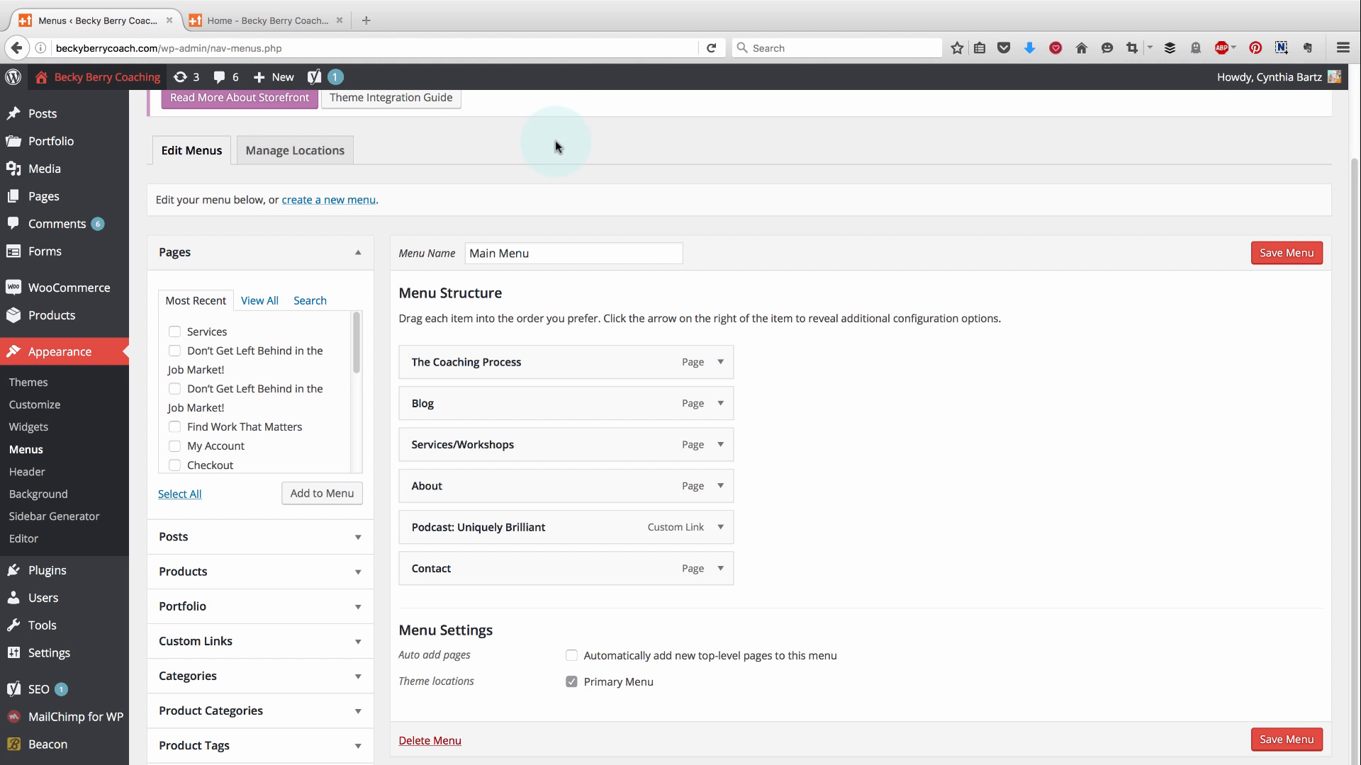
Compare the live site's navigation with the menu structure and return to the menu editor
left_click(247, 25)
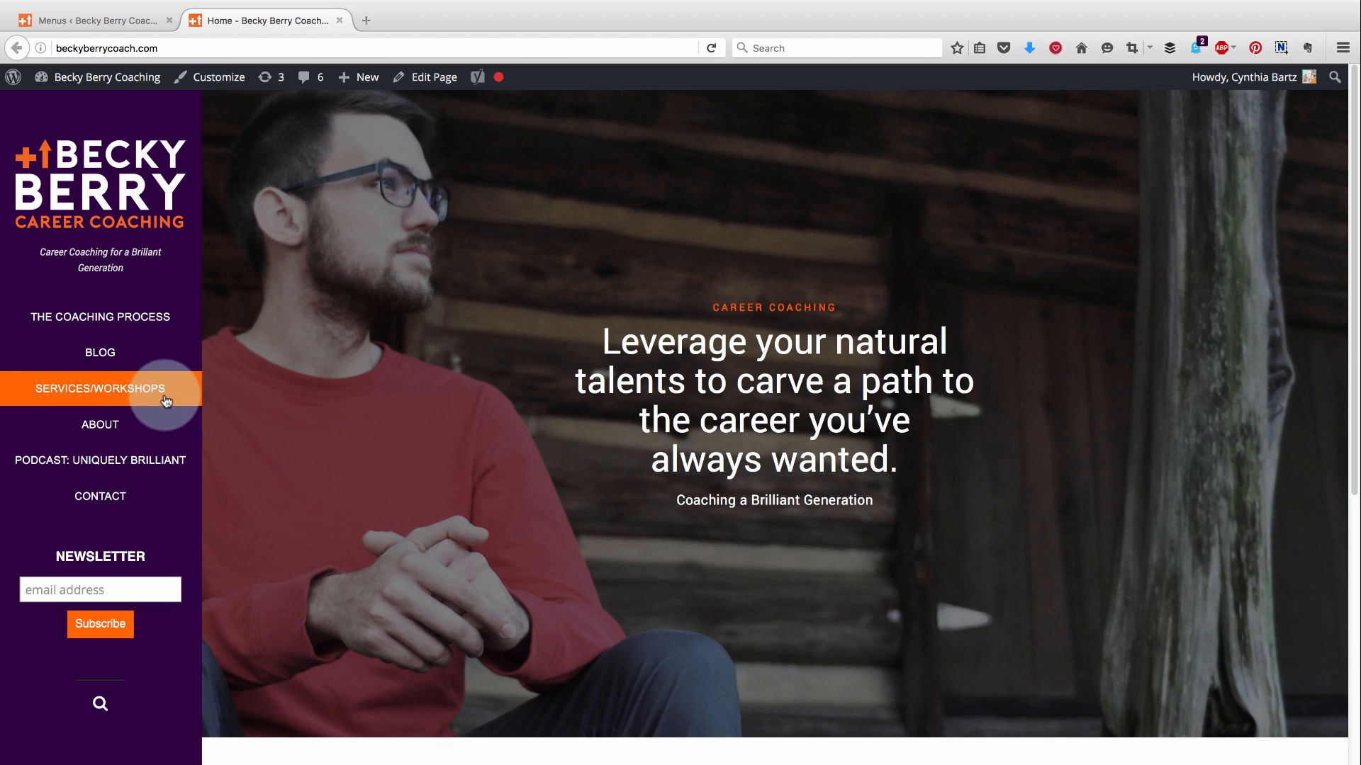
left_click(107, 21)
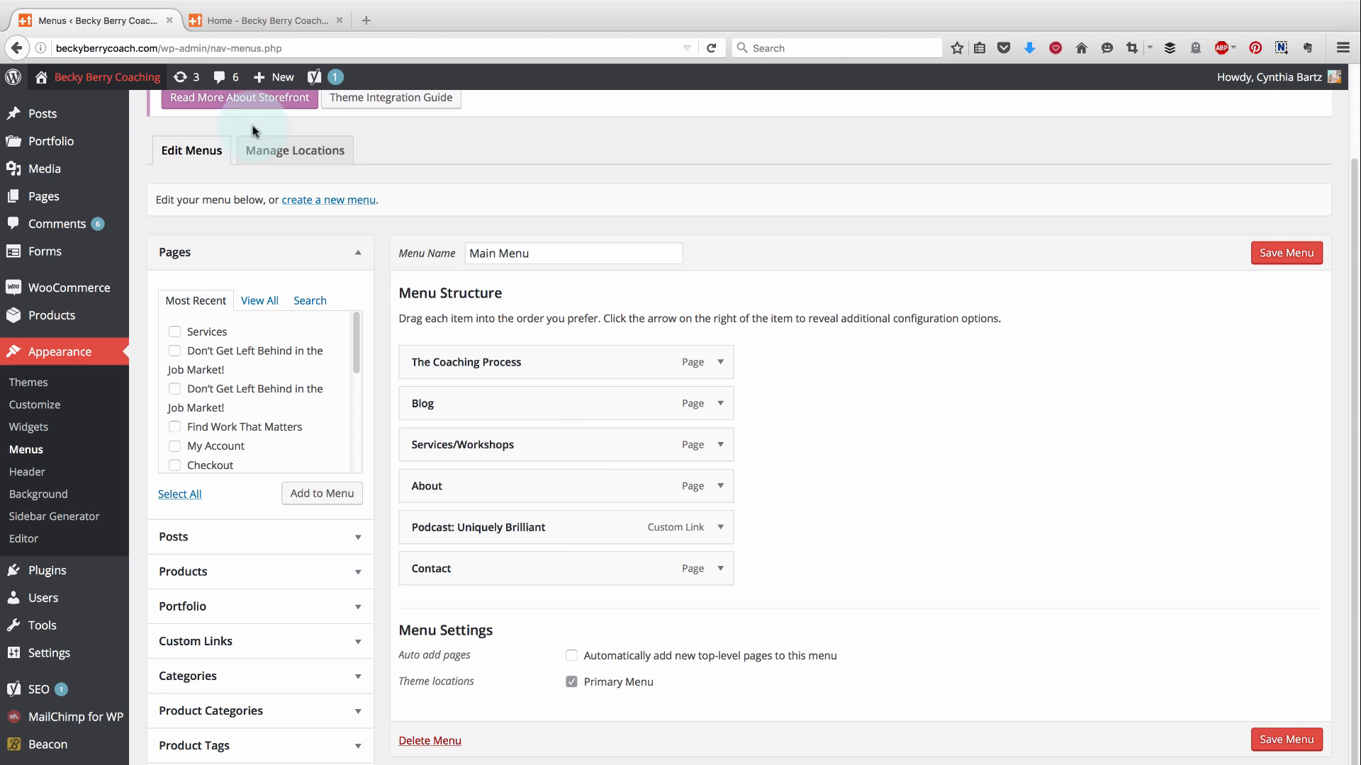
Change the navigation label of The Coaching Process menu item to "My Process"
left_click(720, 366)
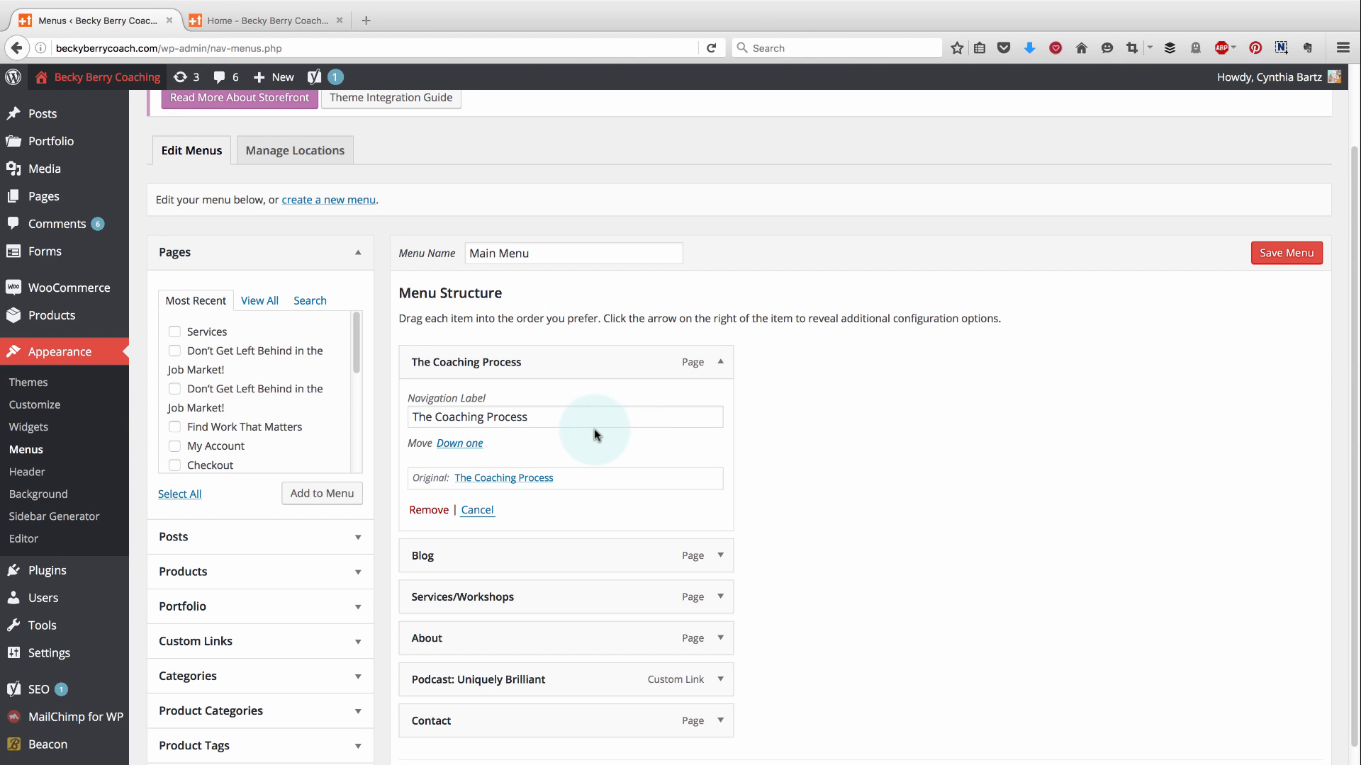
left_click(450, 404)
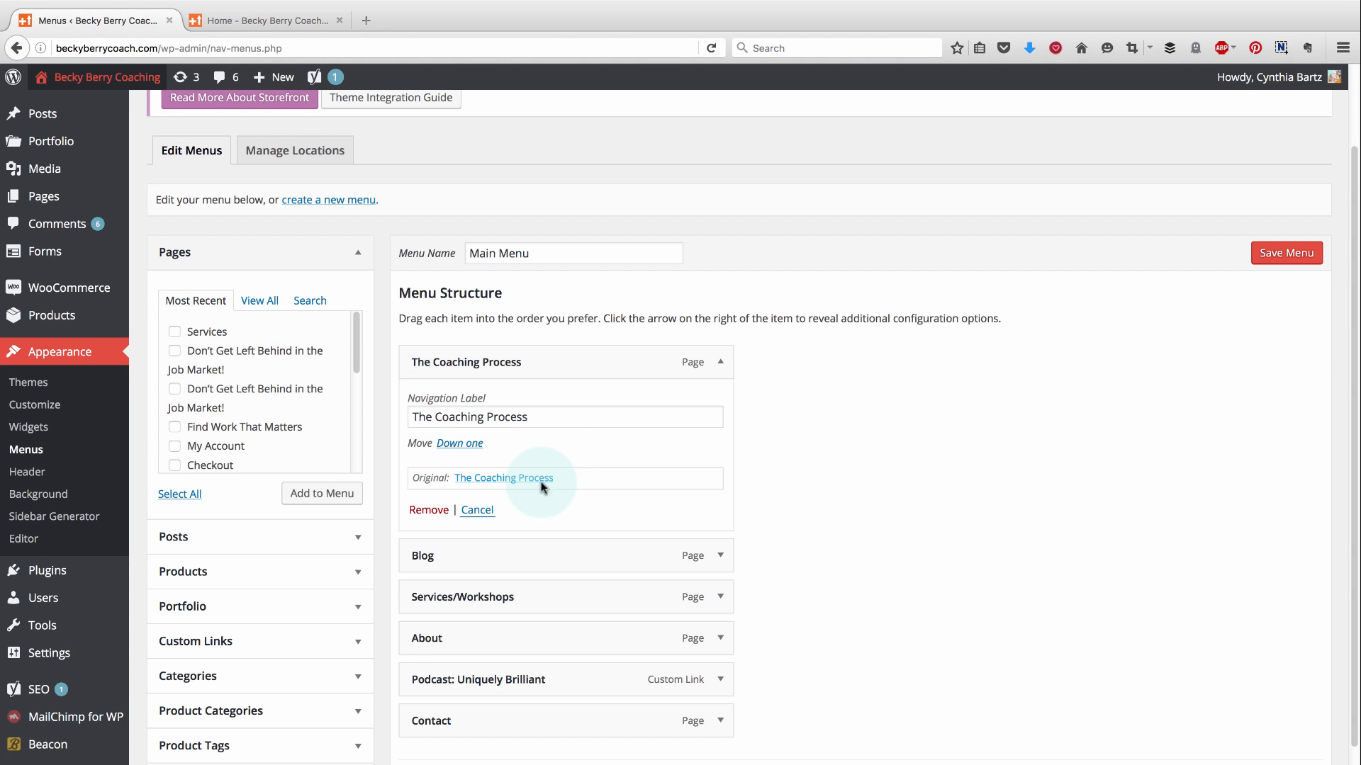
triple_click(548, 410)
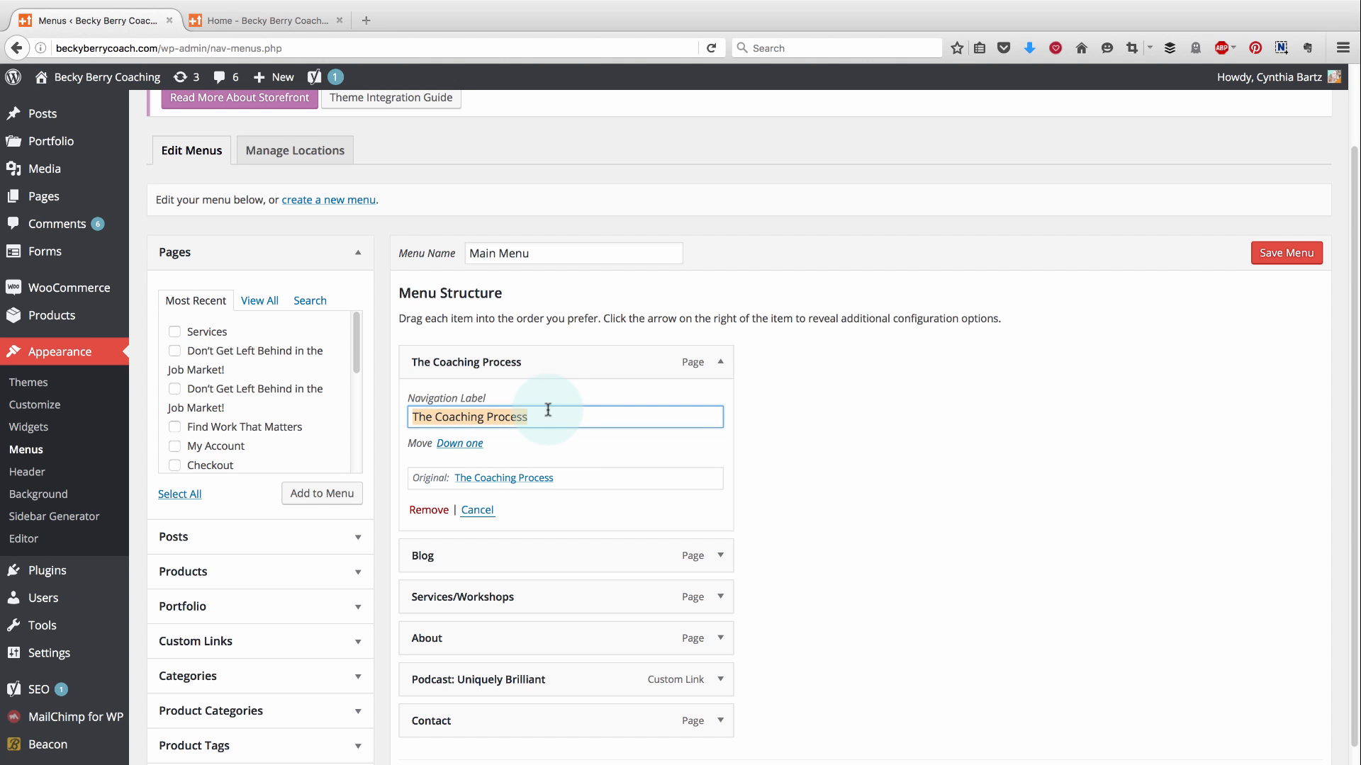
type("My Proce")
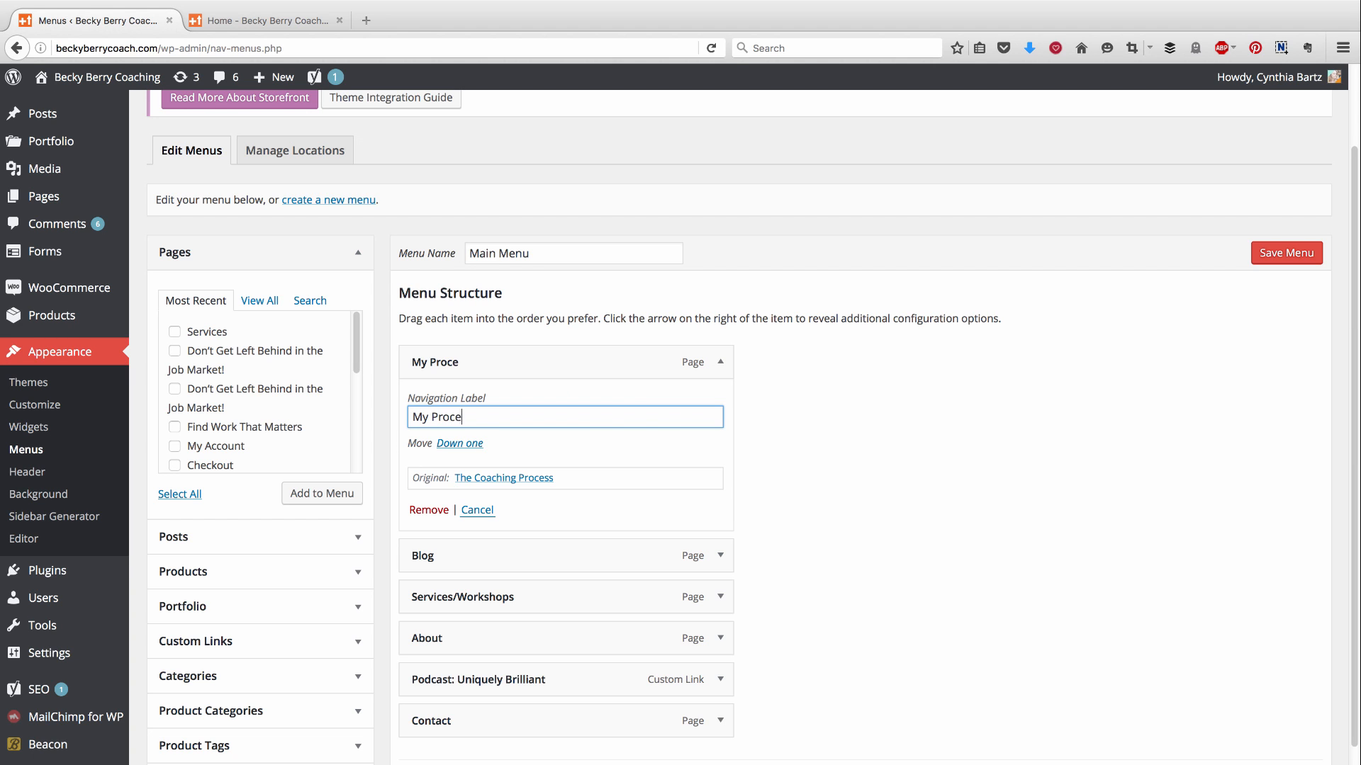
type("ss")
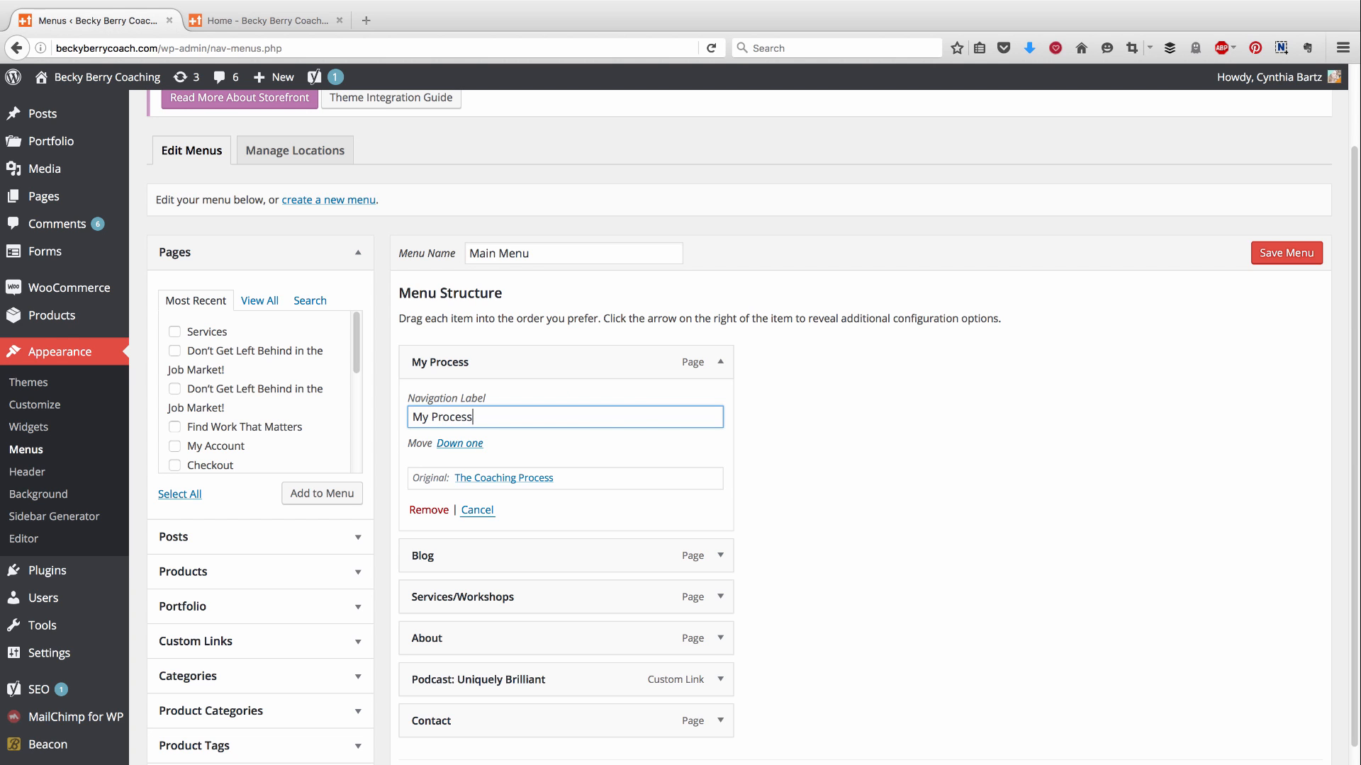
View the original page behind the My Process item in a new tab, and collapse the item's settings back in the menu editor
right_click(523, 485)
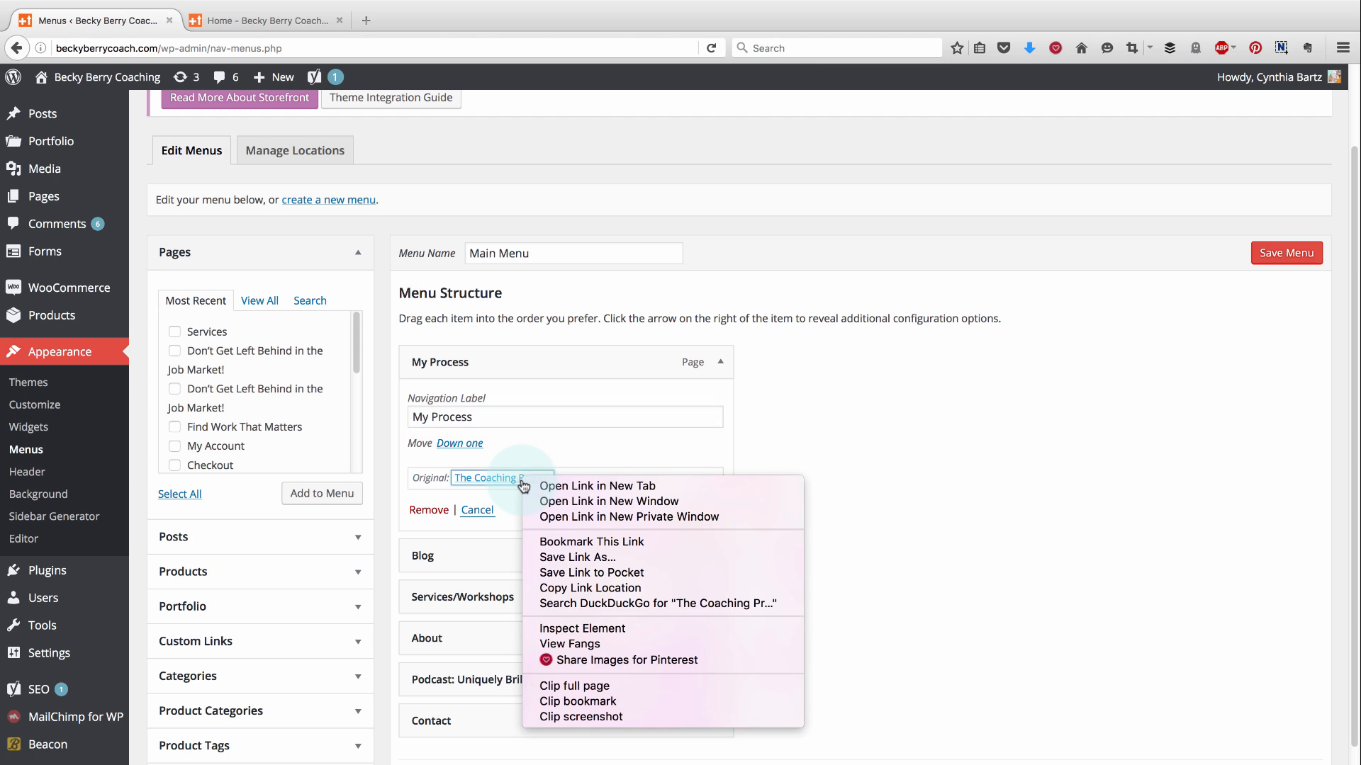
left_click(579, 486)
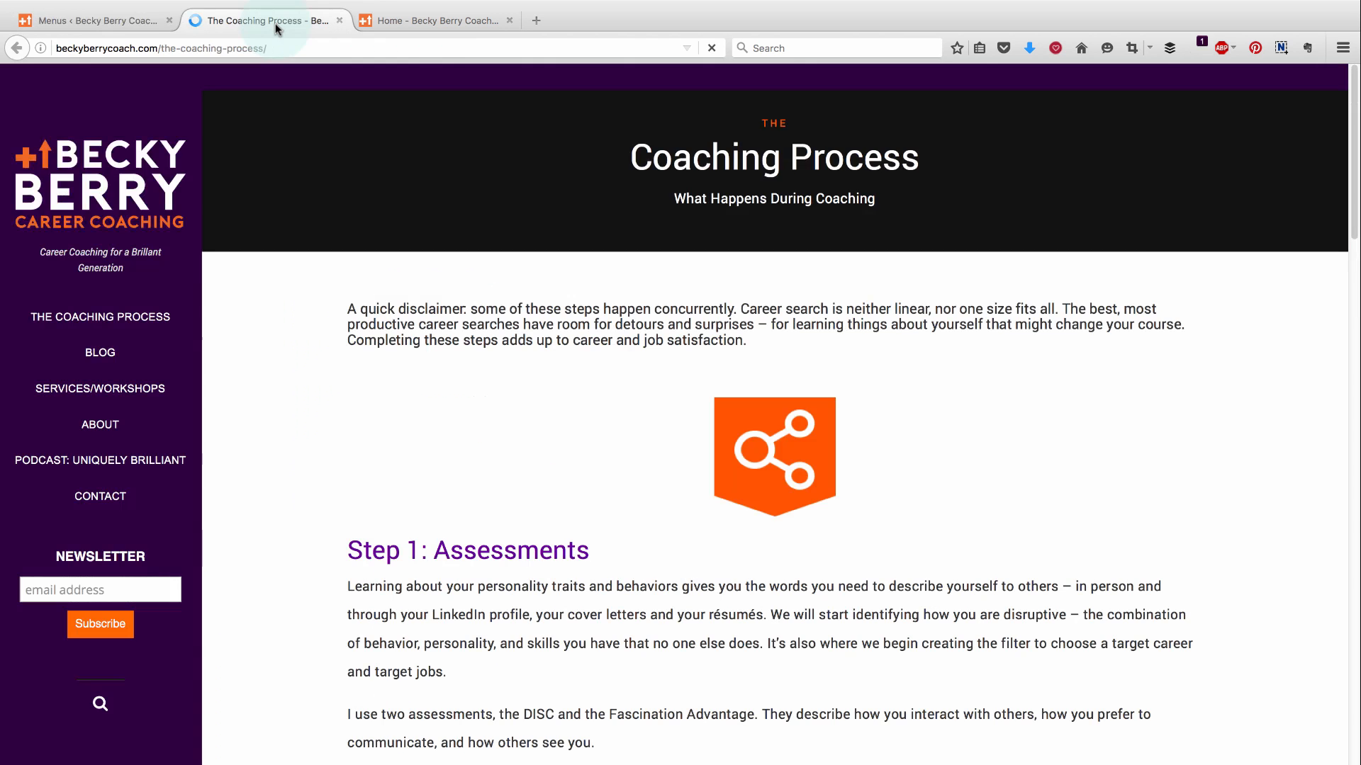
left_click(275, 24)
scroll(546, 445, "down", 5)
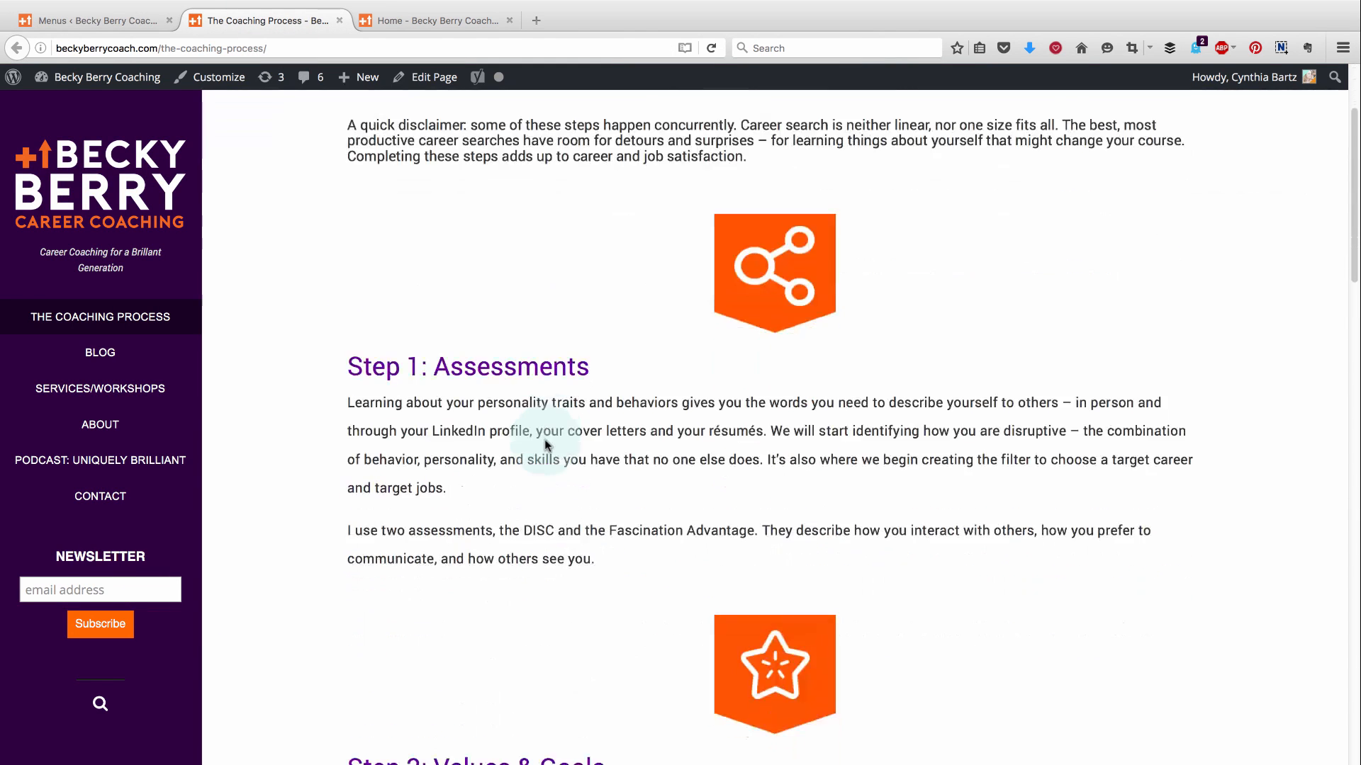
scroll(546, 440, "up", 5)
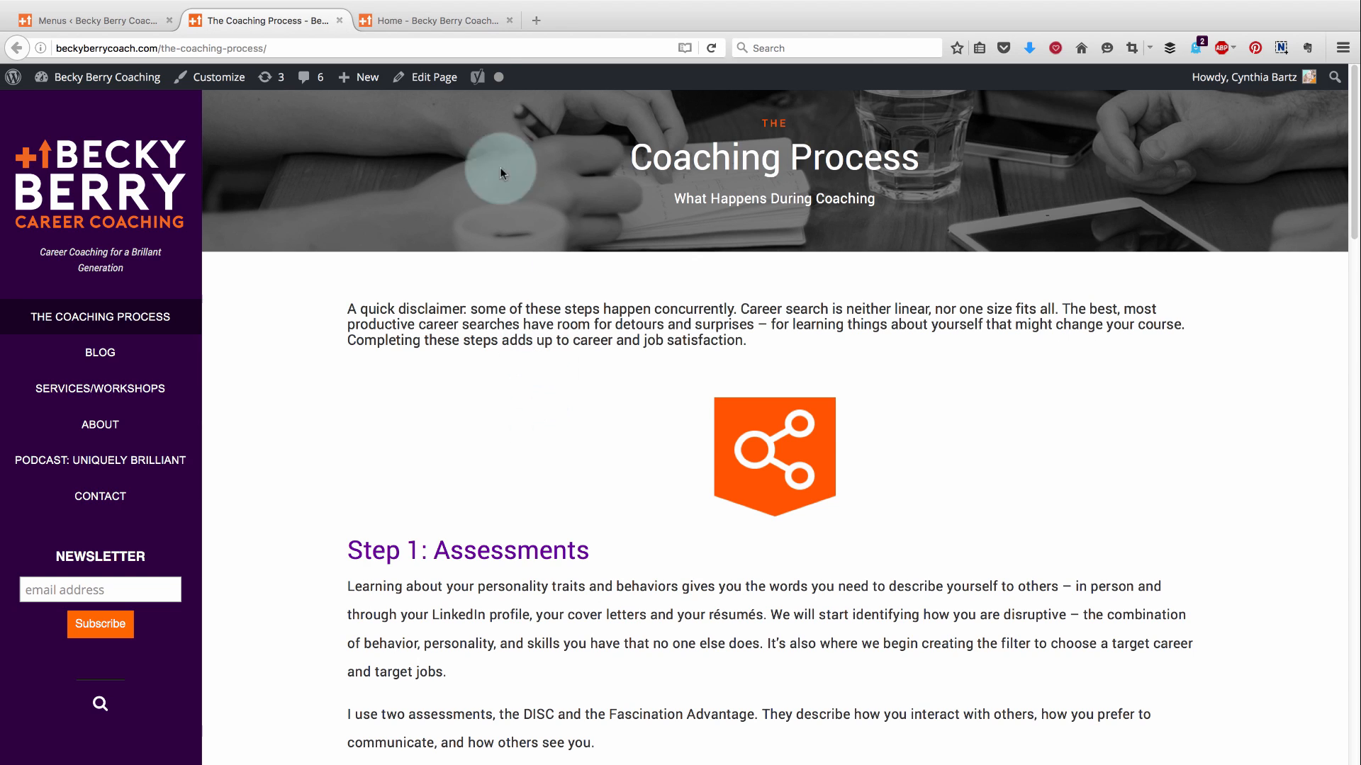
mouse_move(433, 86)
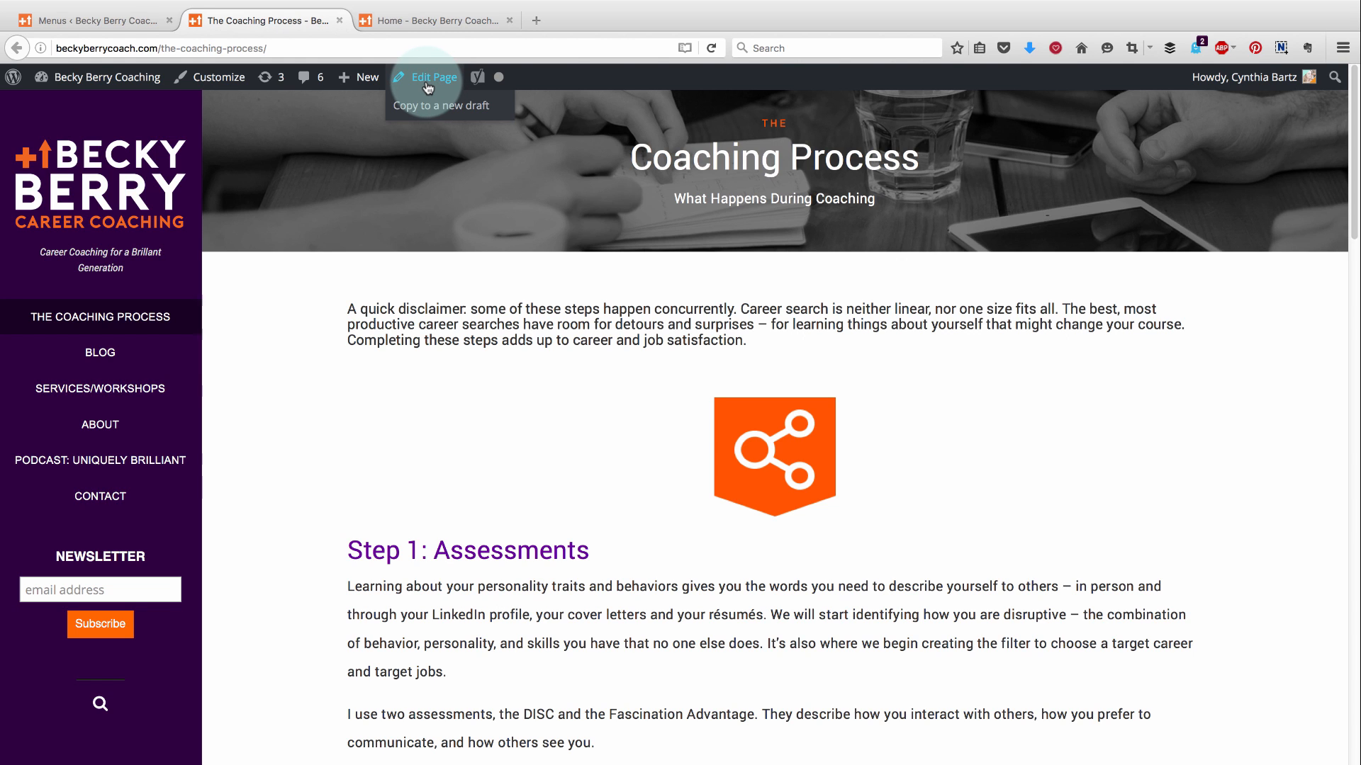
left_click(88, 22)
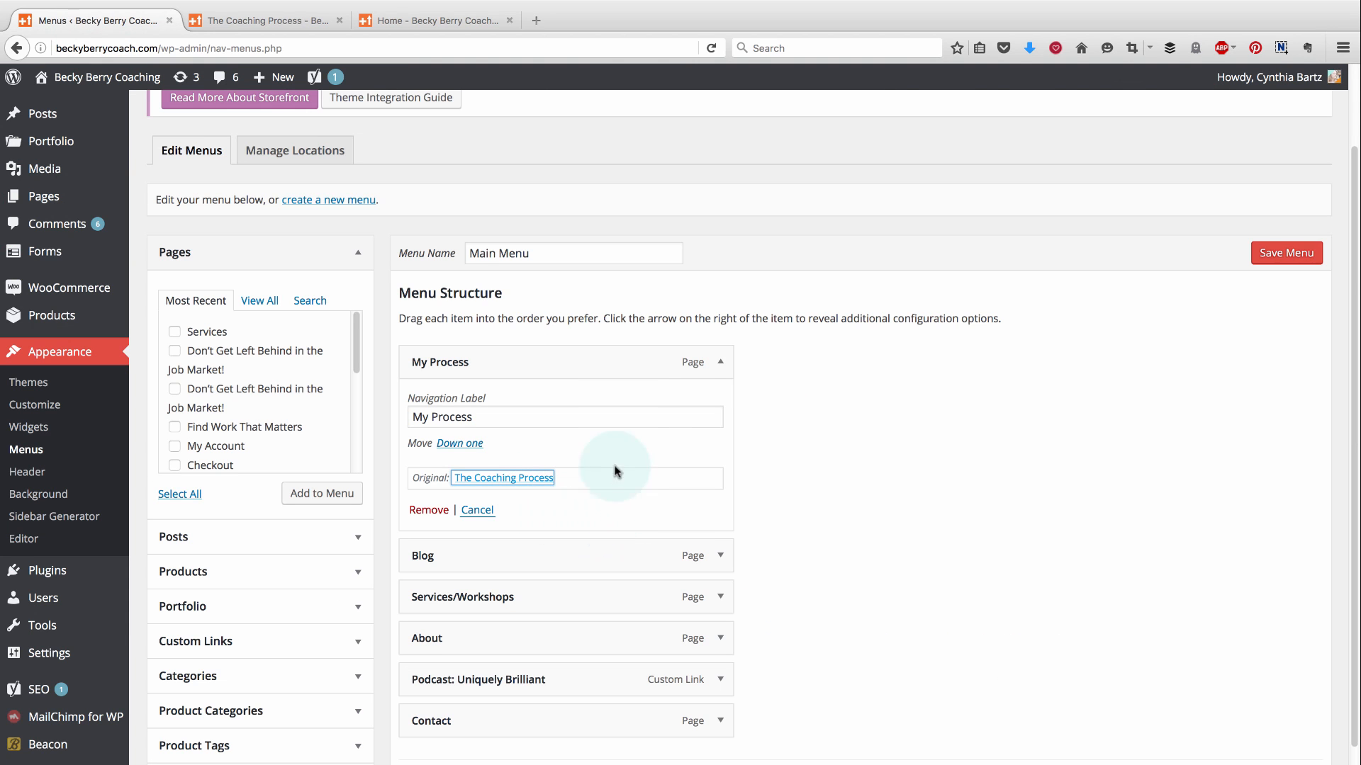
left_click(722, 365)
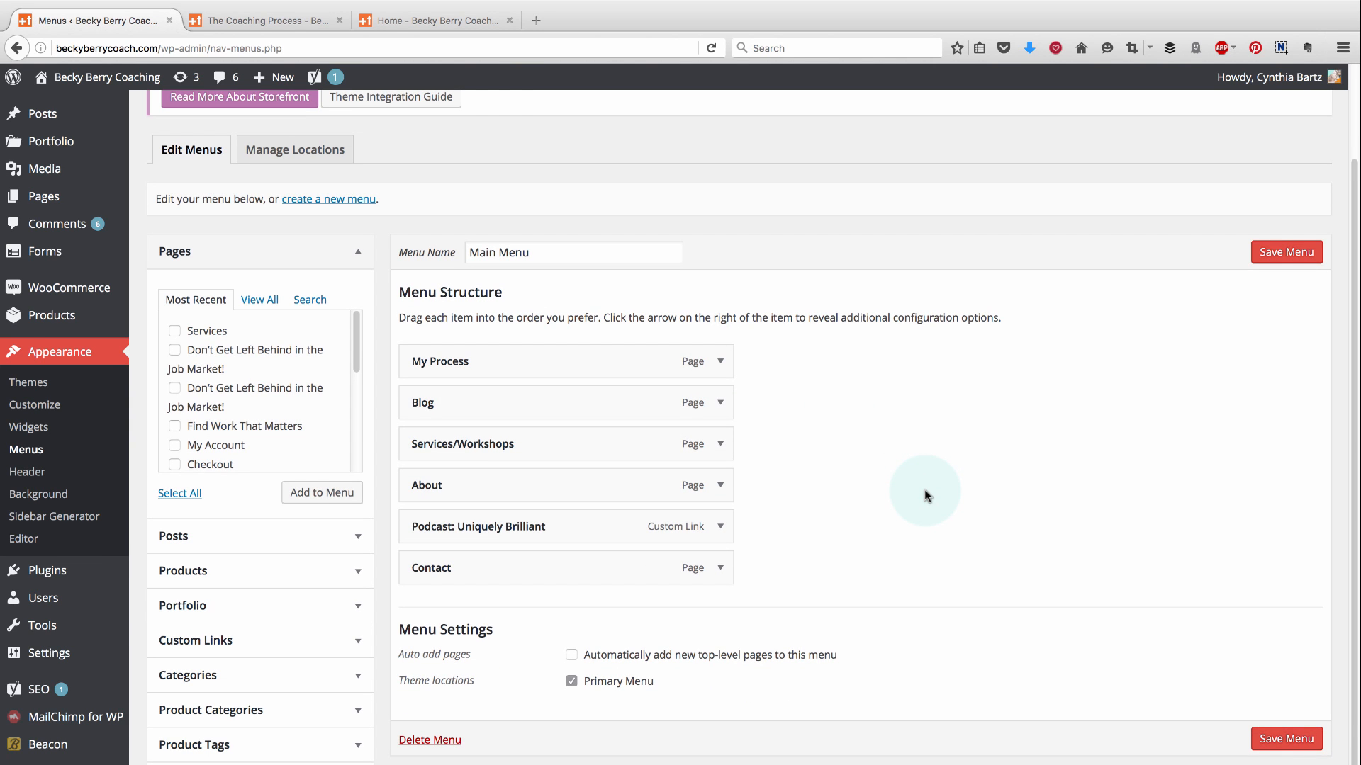
Examine the pages available for the menu through the most recent list, the full list and the page search
scroll(259, 365, "down", 2)
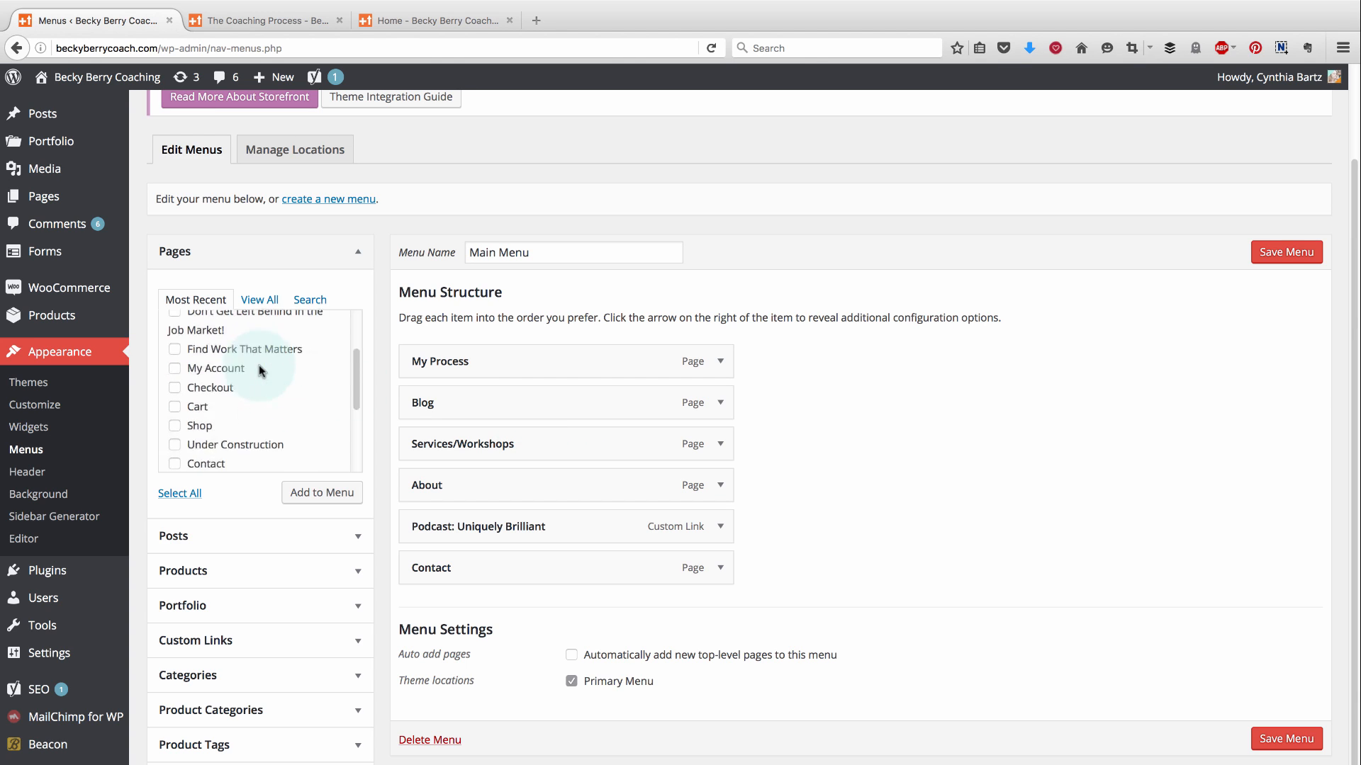
scroll(259, 365, "down", 1)
scroll(259, 366, "up", 3)
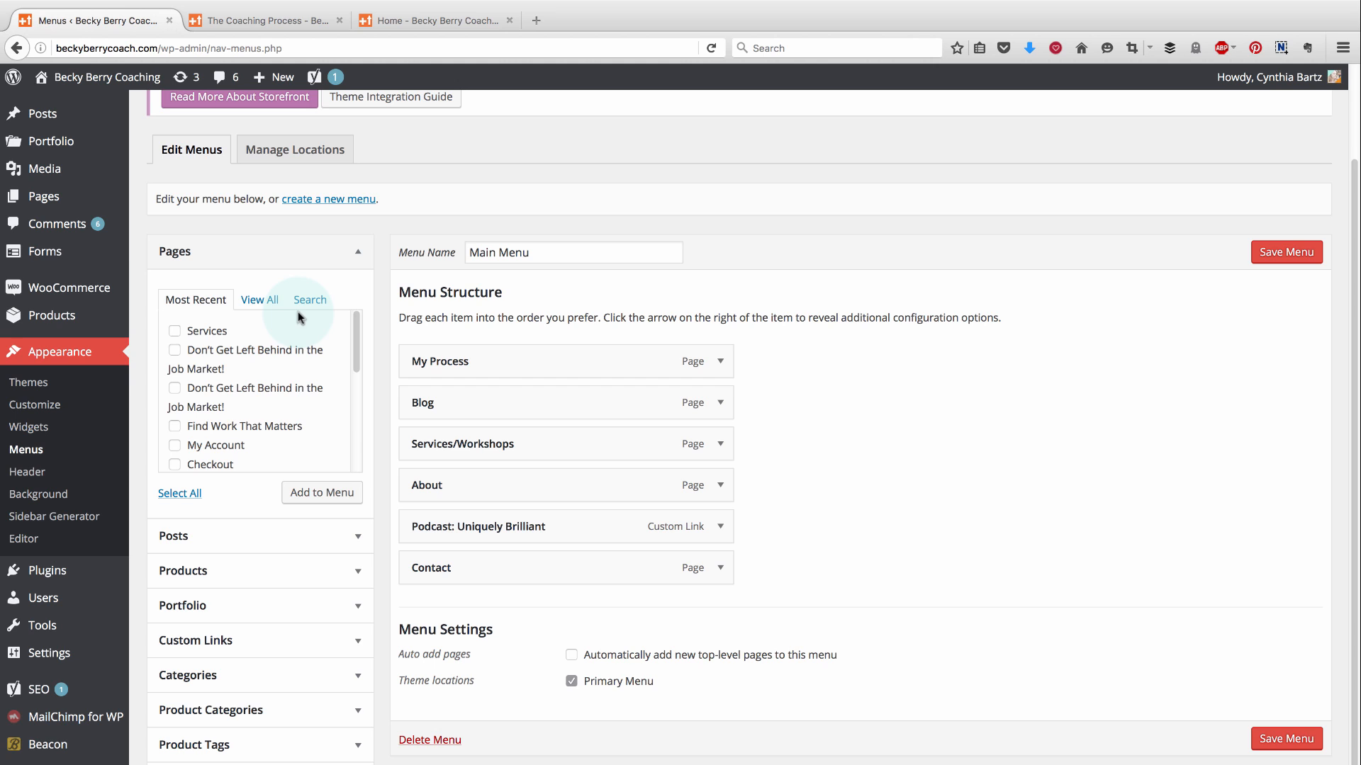
scroll(266, 394, "down", 3)
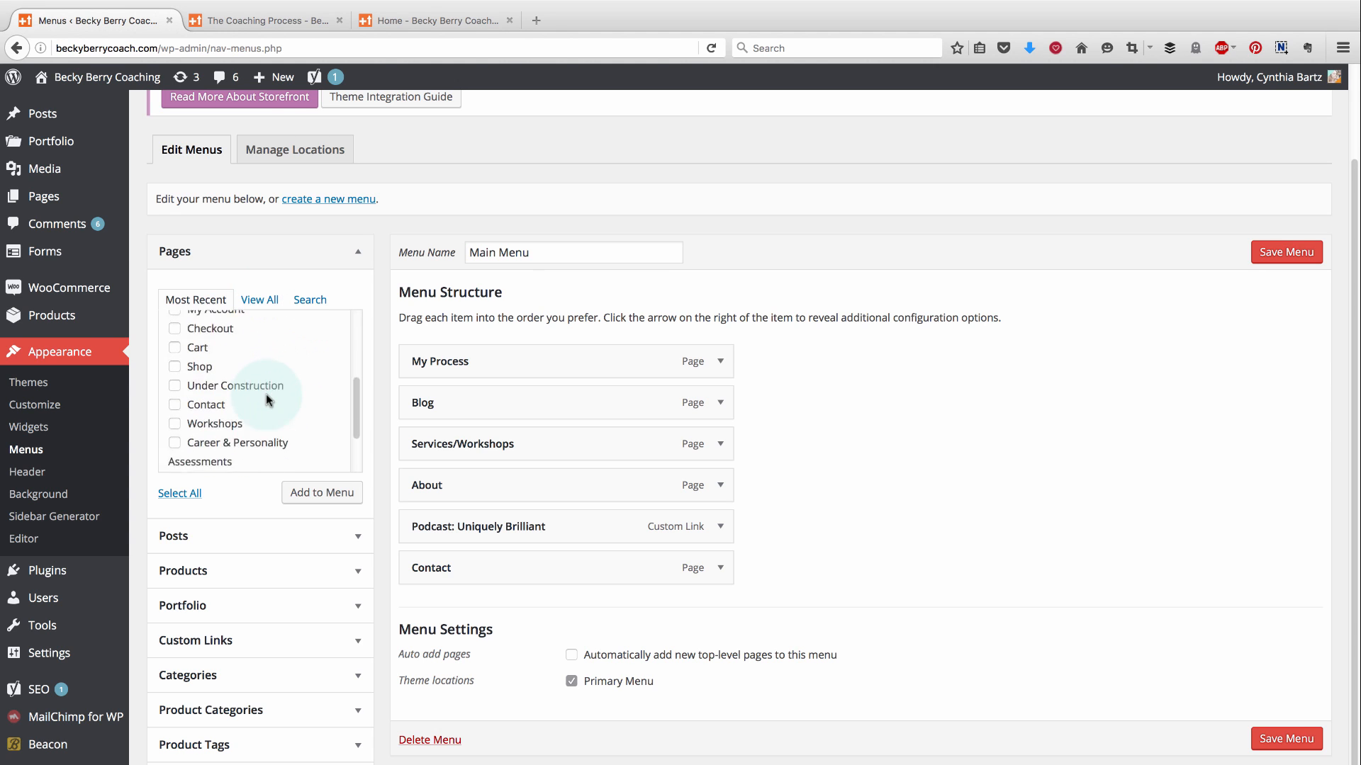
mouse_move(57, 203)
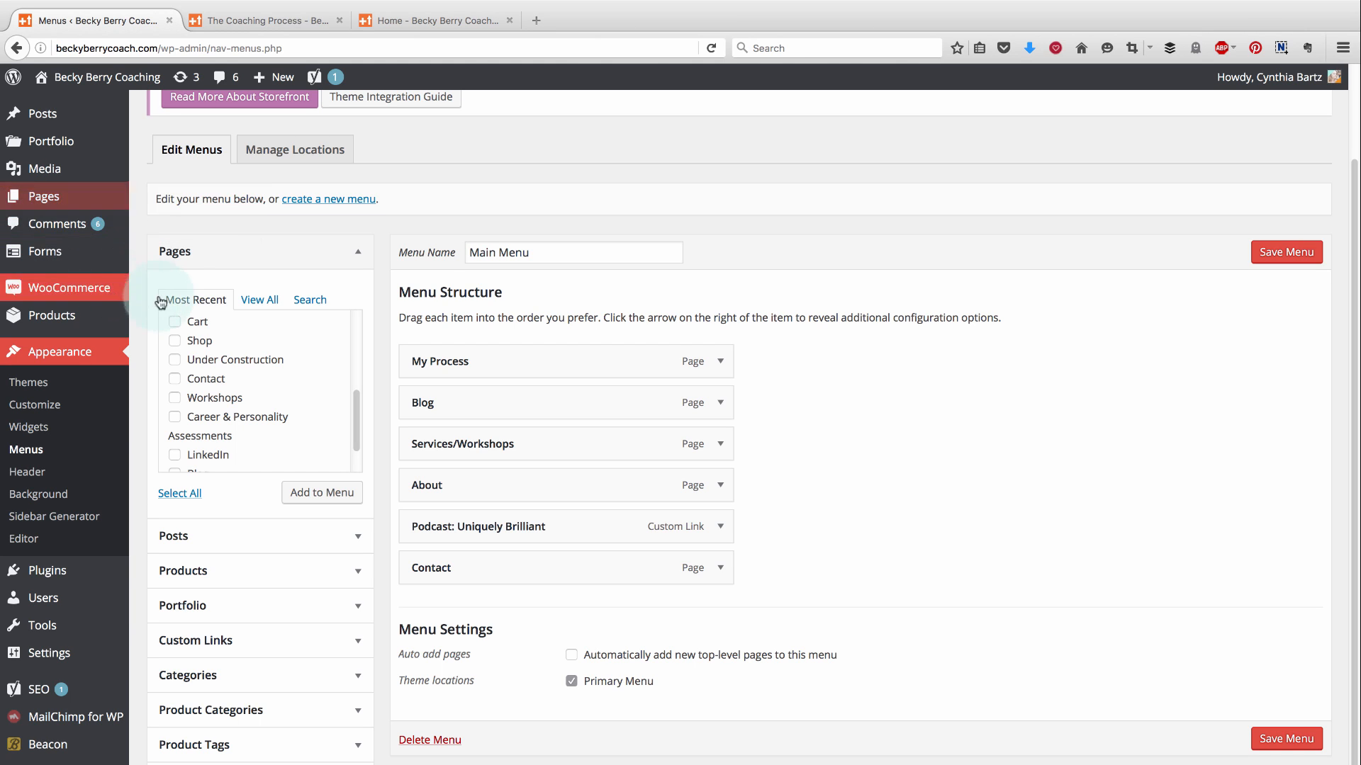
scroll(257, 395, "up", 3)
scroll(256, 395, "up", 2)
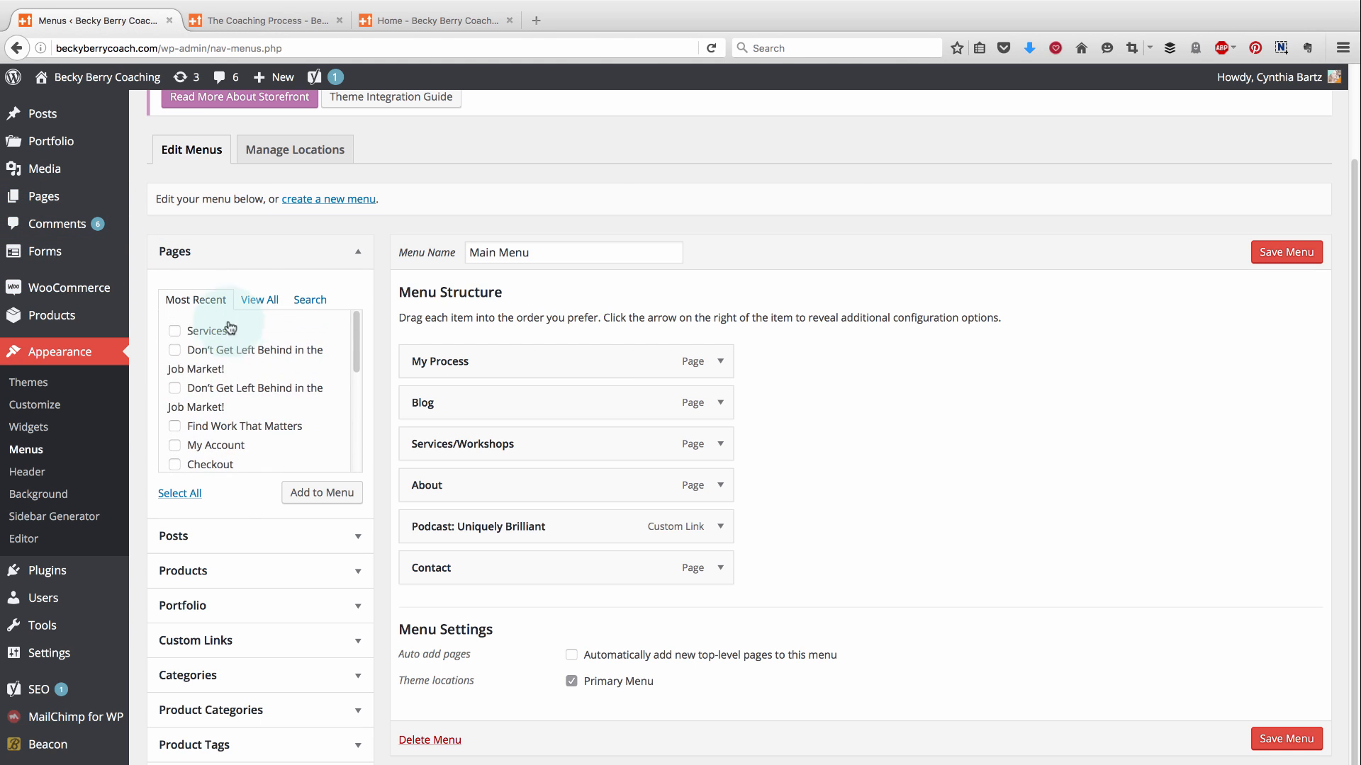
left_click(259, 301)
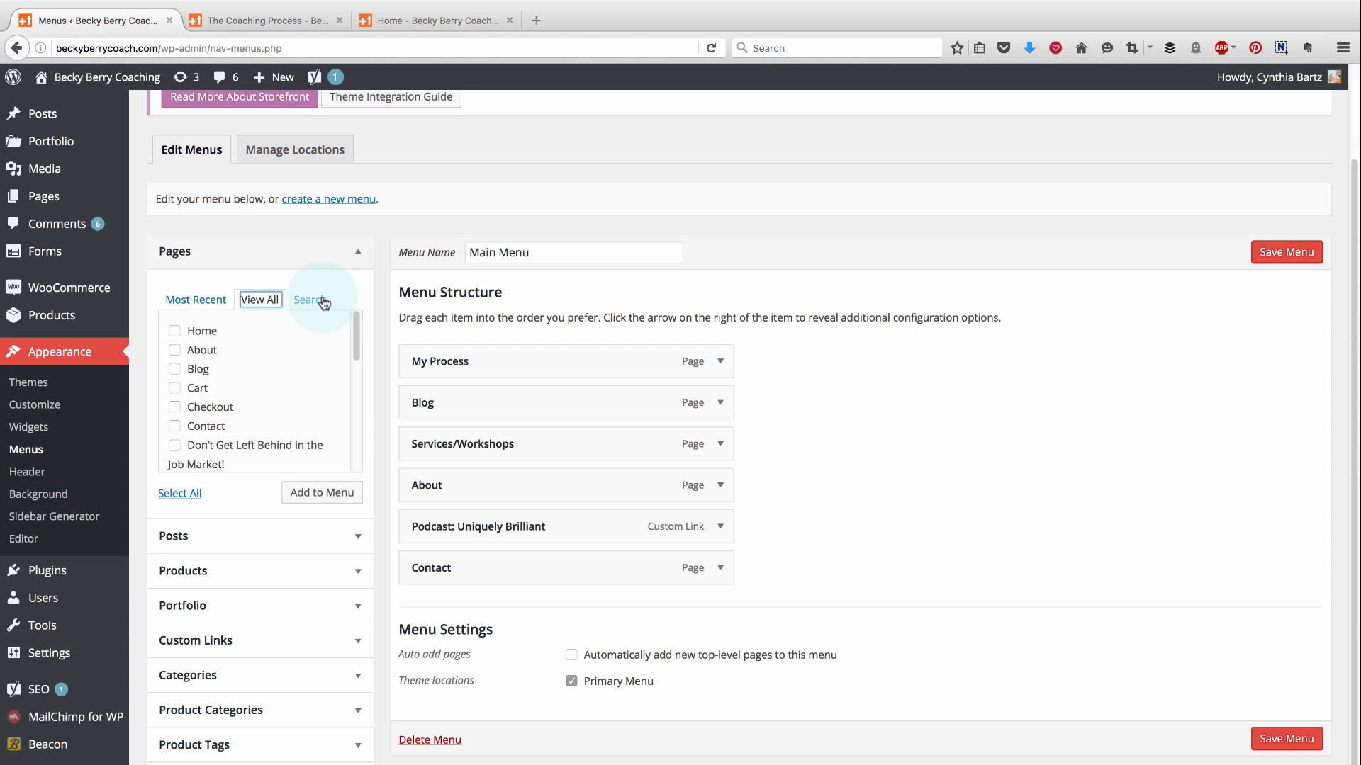
scroll(294, 358, "down", 5)
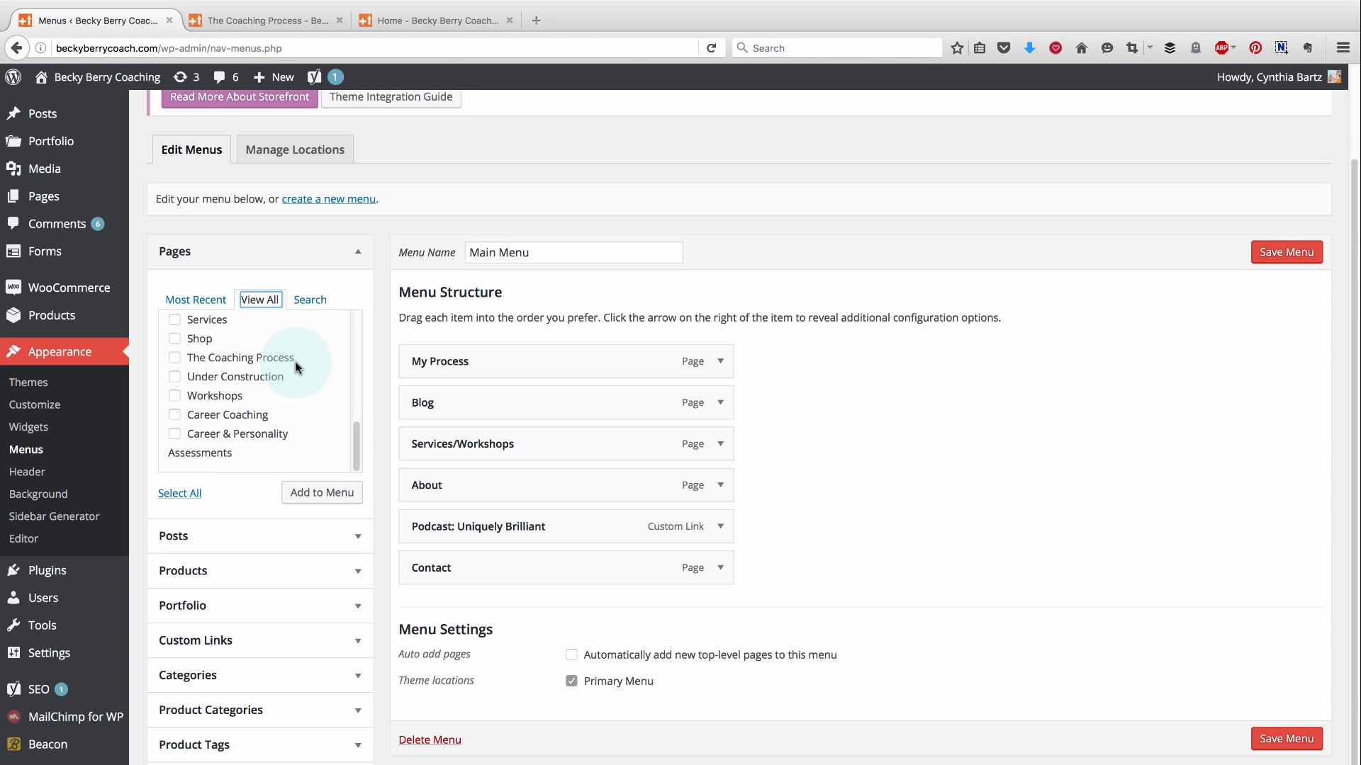
left_click(315, 302)
left_click(270, 363)
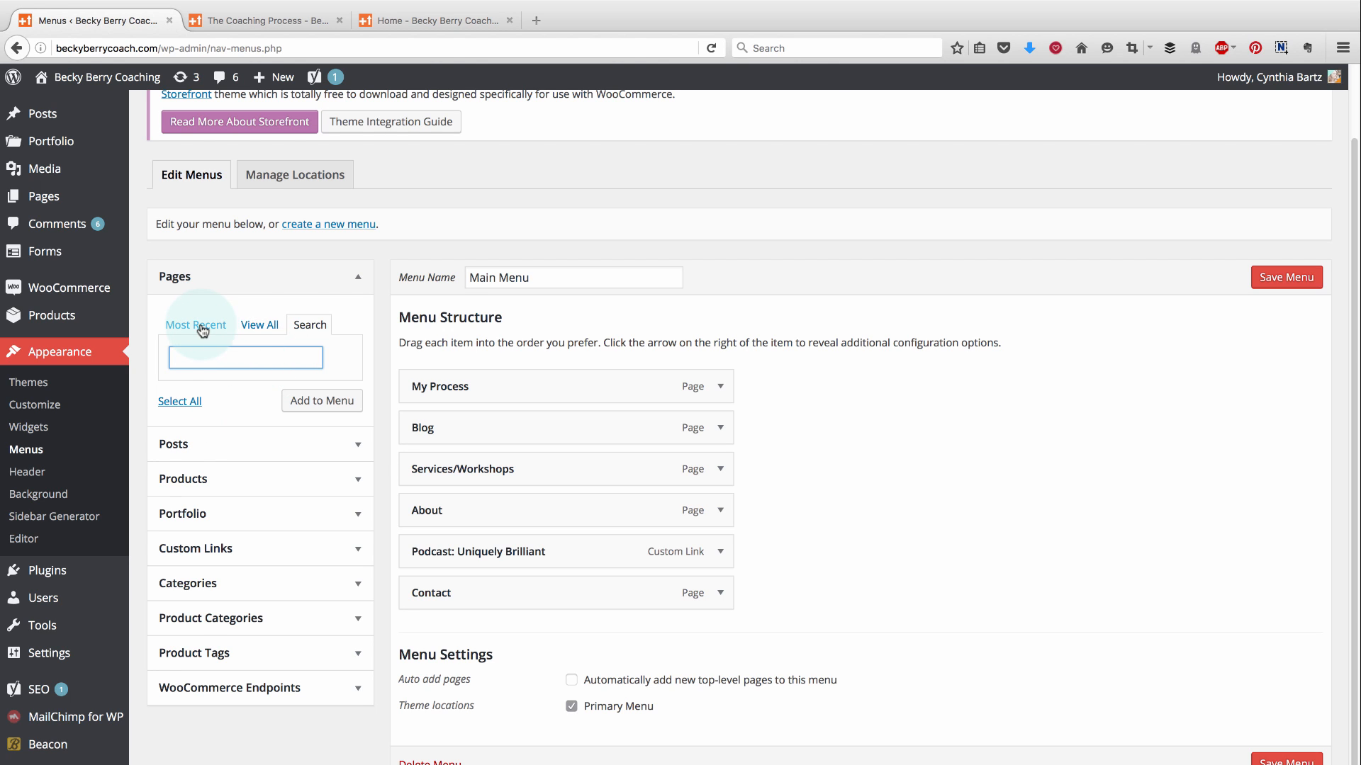
Add the Shop page from the full page list to the Main Menu
left_click(261, 326)
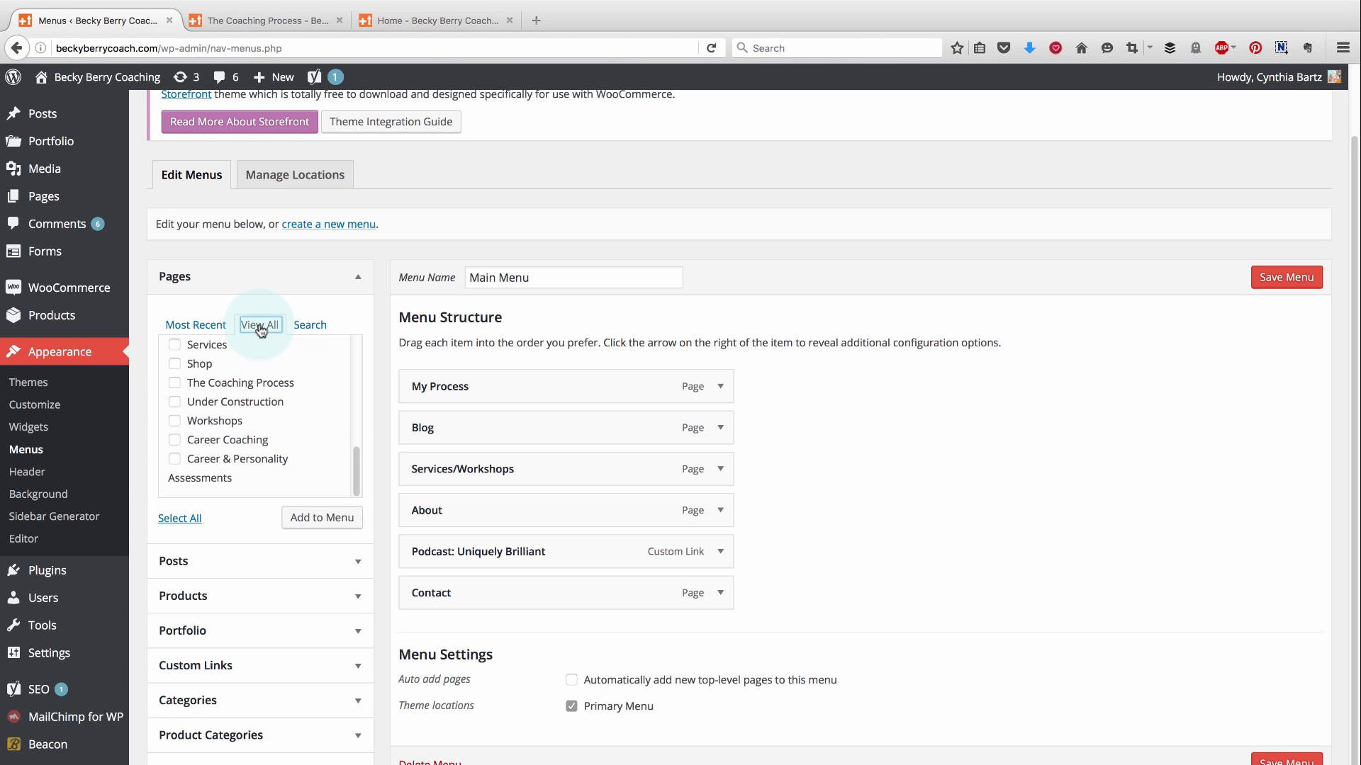
left_click(176, 365)
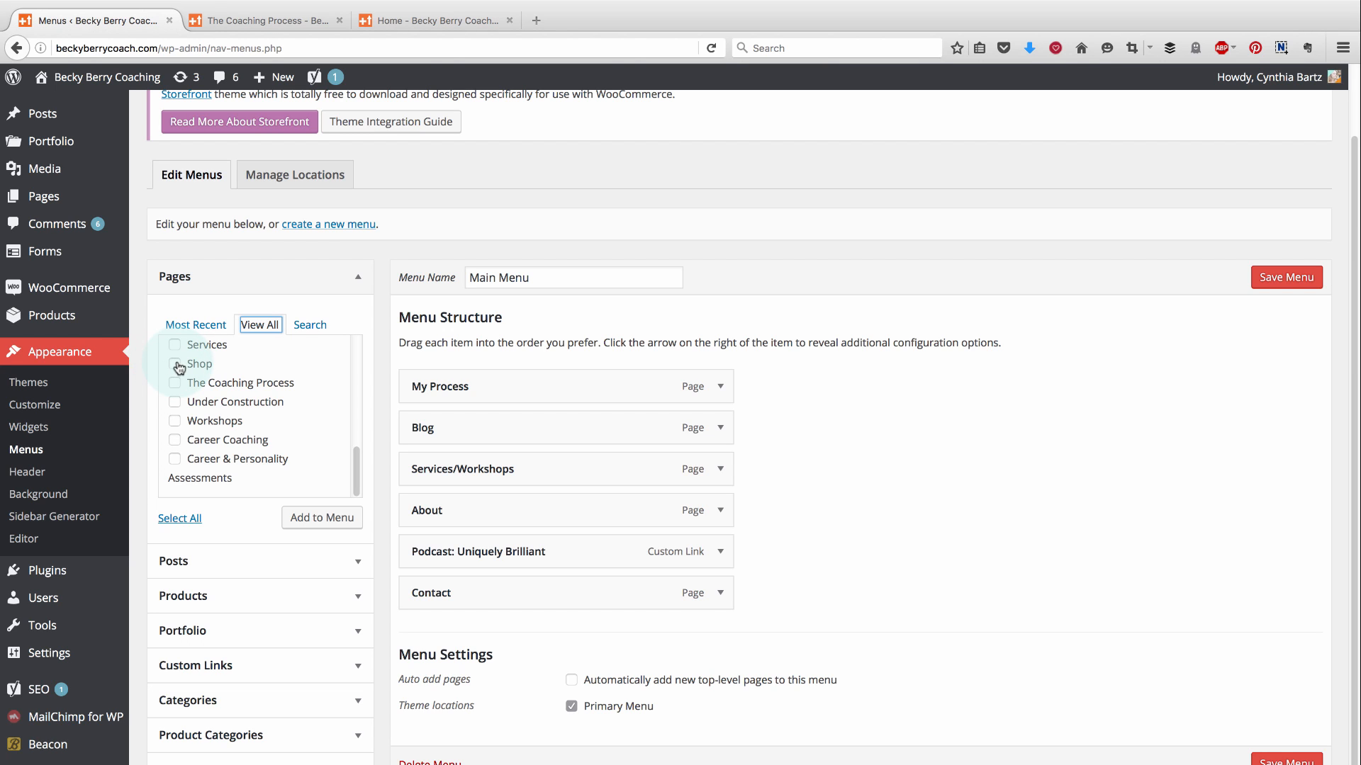
left_click(175, 365)
left_click(324, 519)
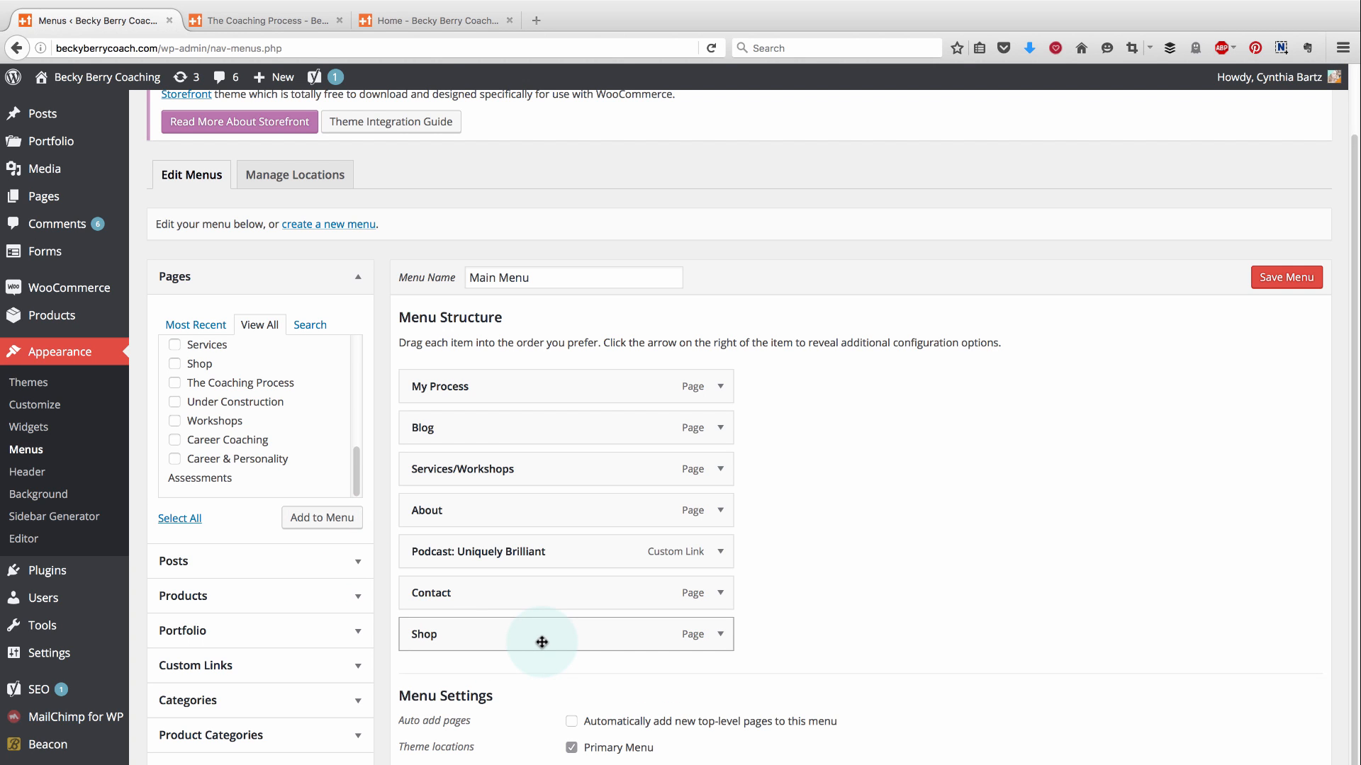
Nest the Shop item as a sub item under Services/Workshops and expand its settings
left_click_drag(542, 642, 561, 511)
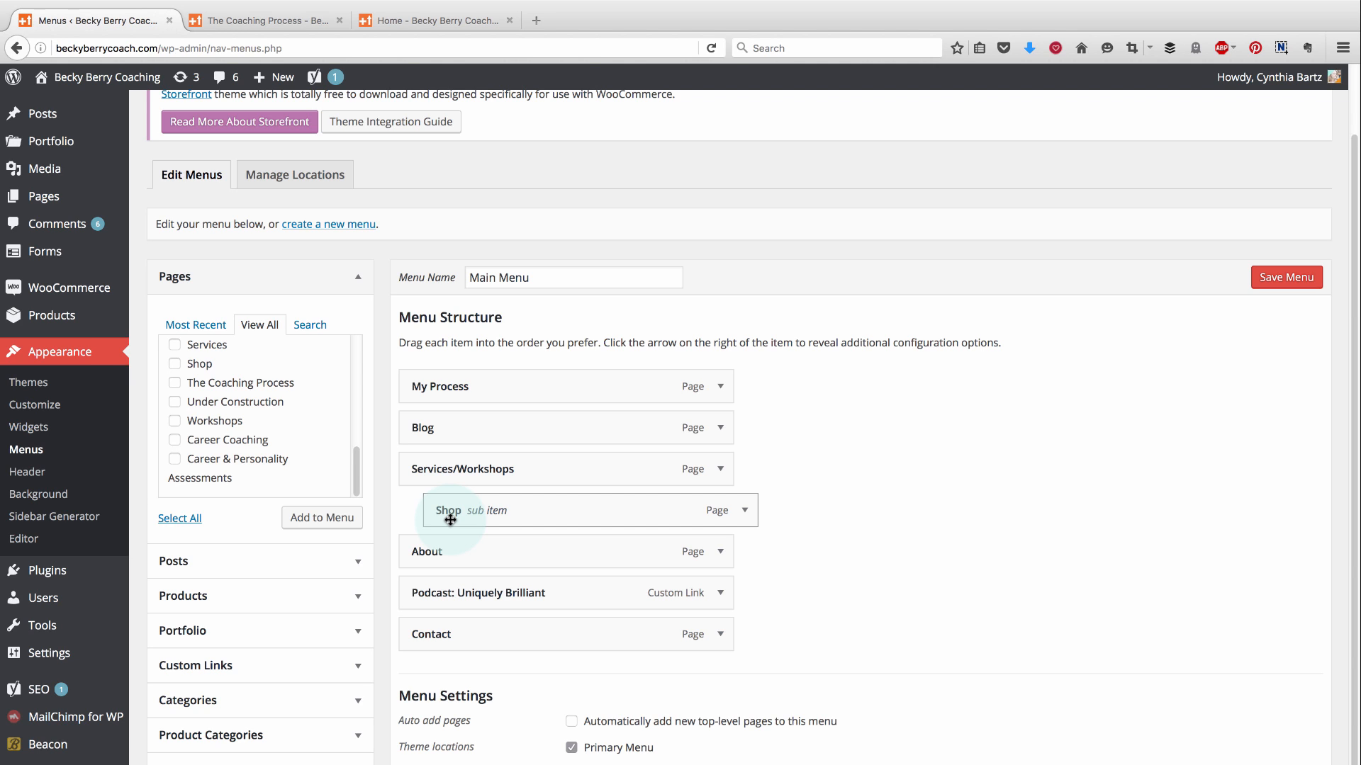
left_click(744, 511)
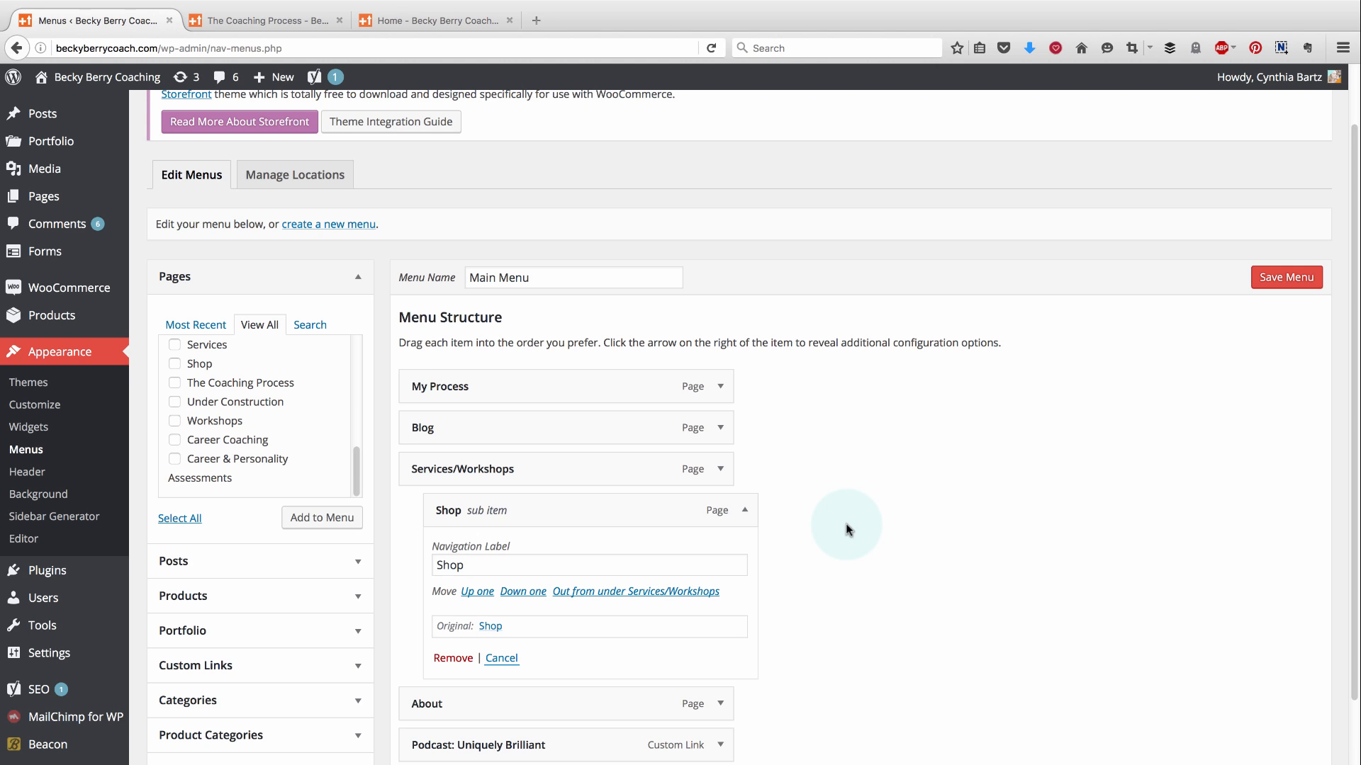
Relabel the Shop sub item as Workshops and collapse its settings
left_click(669, 563)
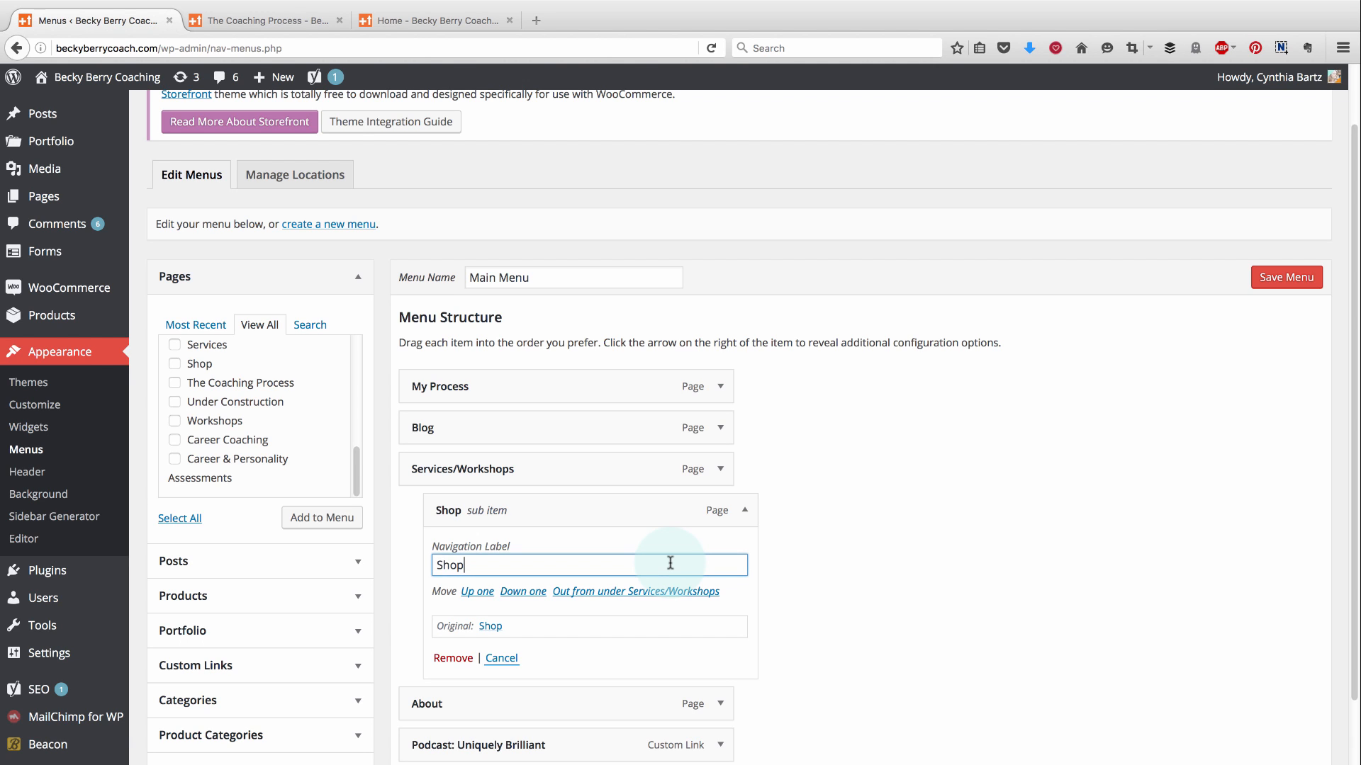
key("super+a")
type("Wor")
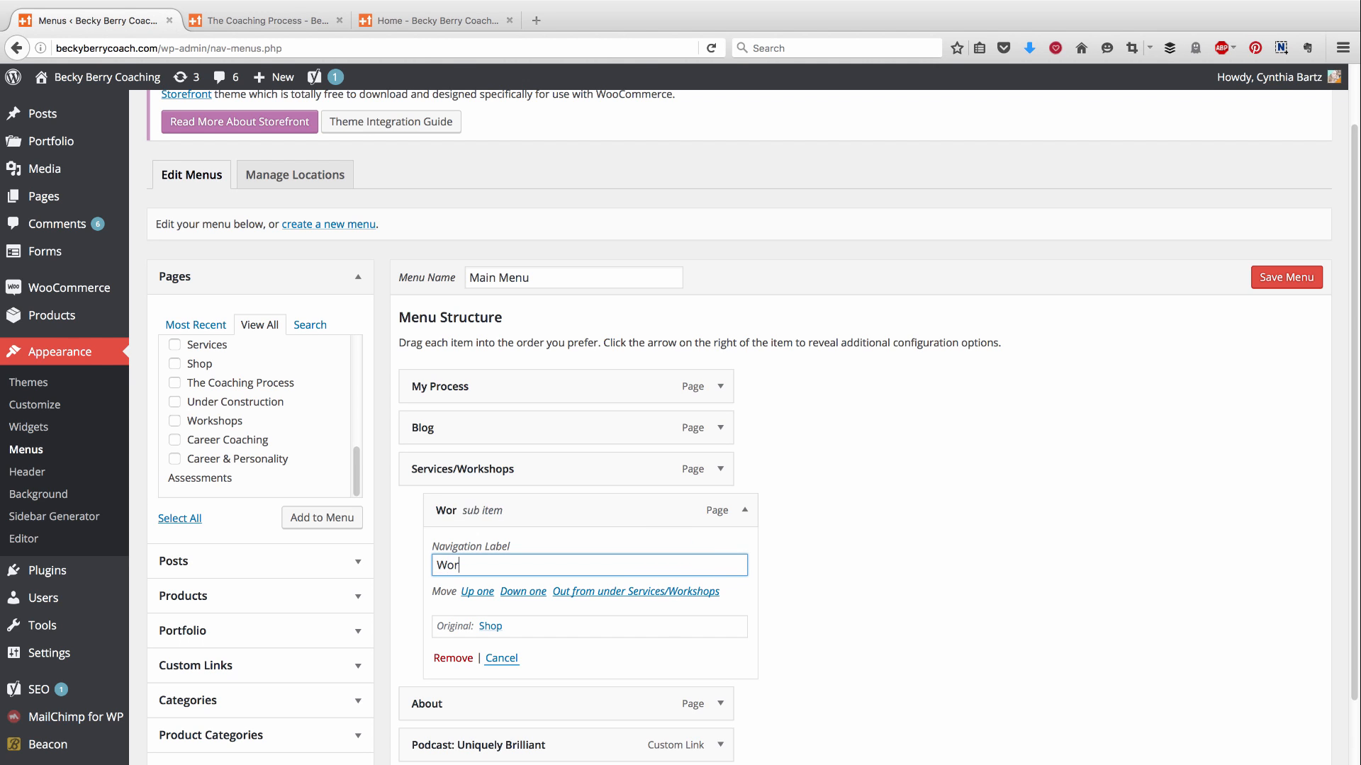
type("kshops")
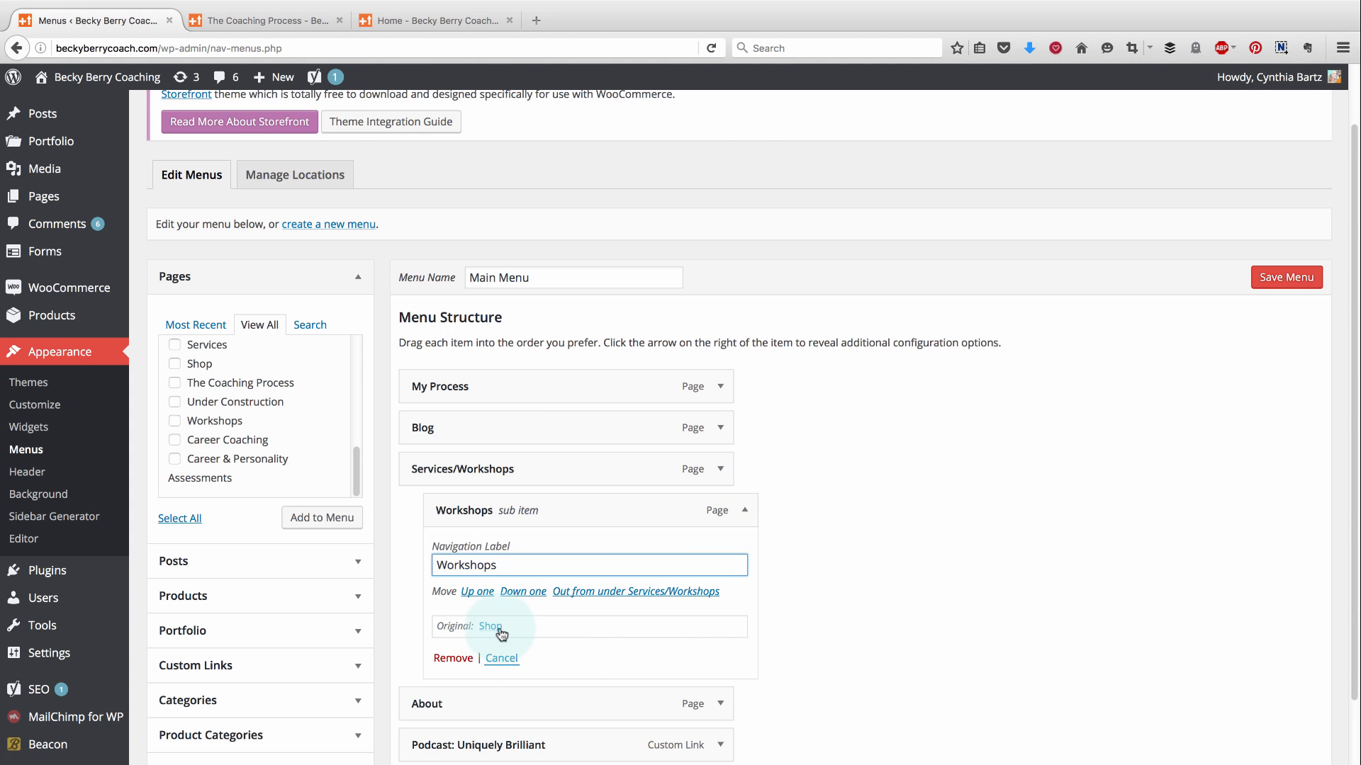
left_click(745, 511)
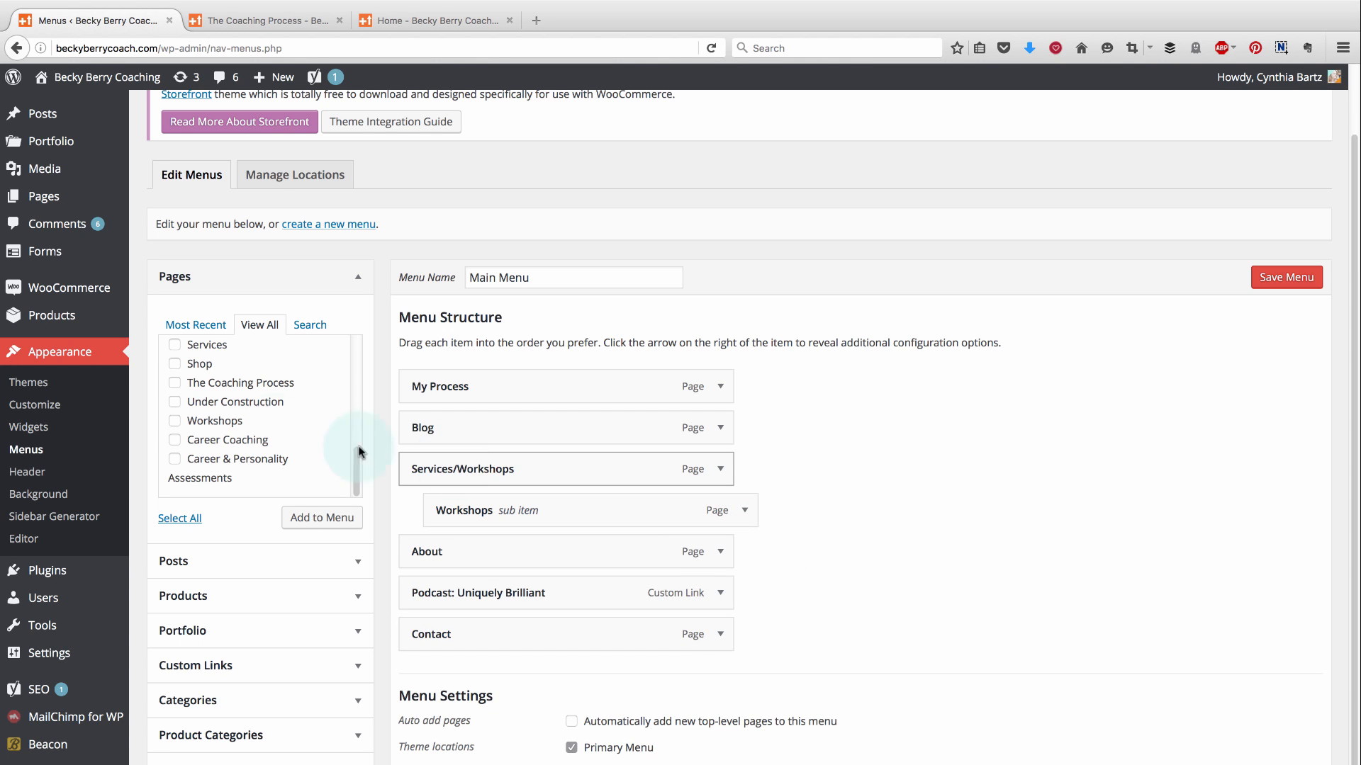
Add the Services page to the Main Menu and nest it under Services/Workshops, above the Workshops sub item
scroll(212, 404, "up", 1)
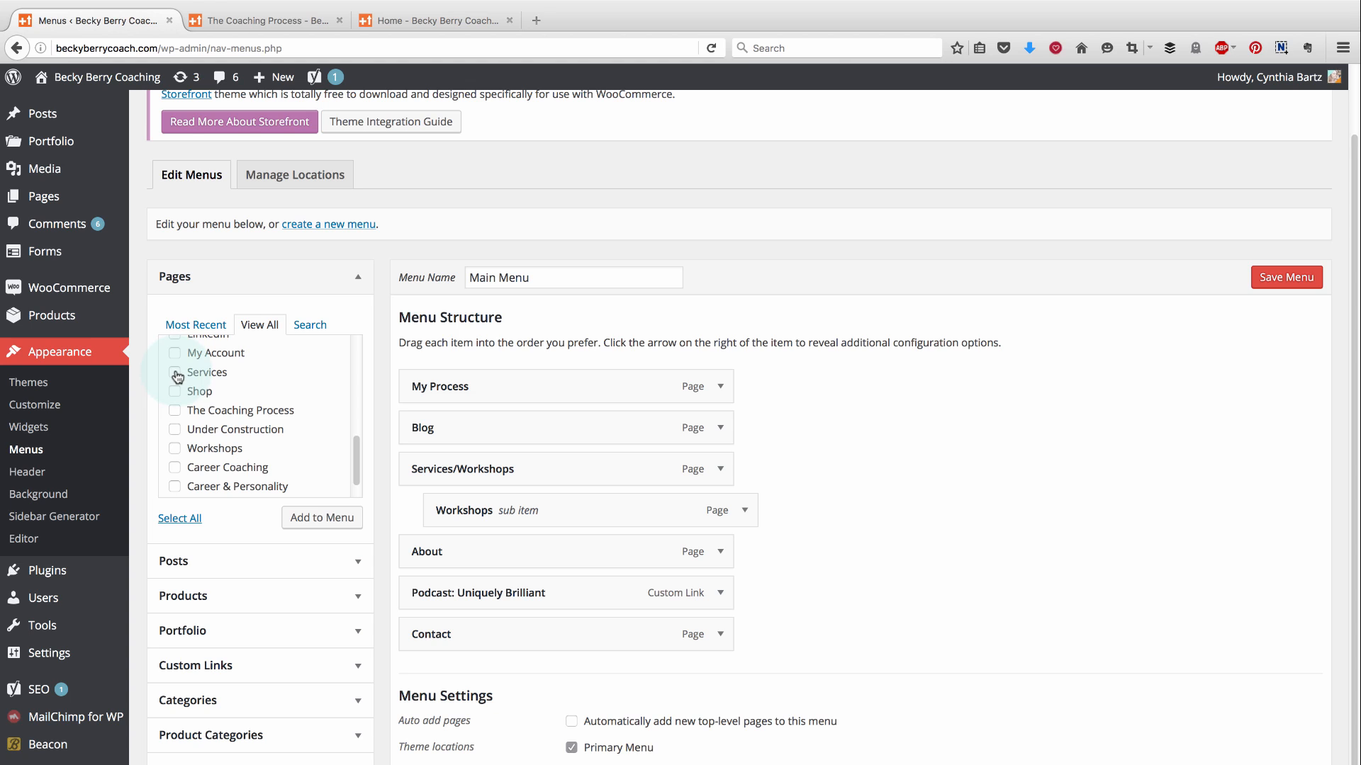
left_click(175, 373)
left_click(309, 518)
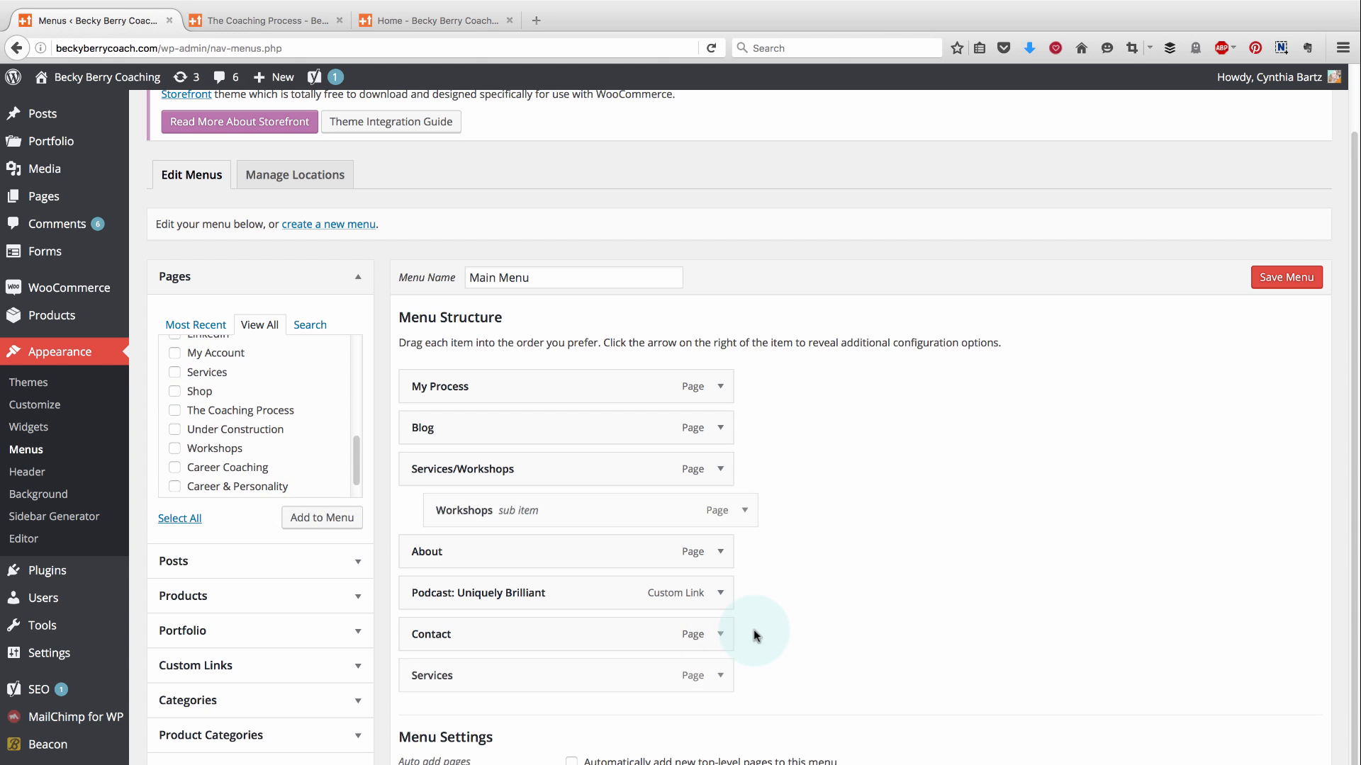
left_click_drag(620, 678, 648, 502)
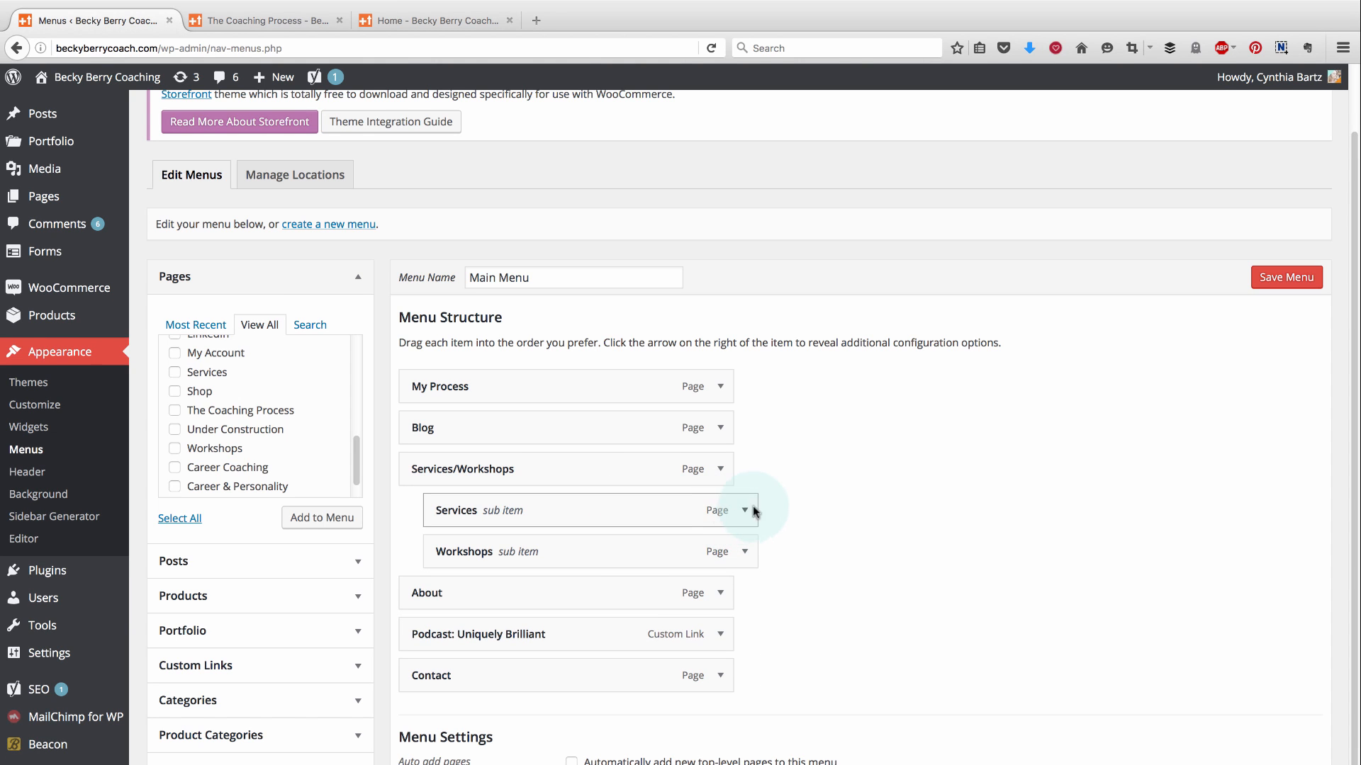
Examine the most recent blog posts that can be added to the menu
left_click(358, 563)
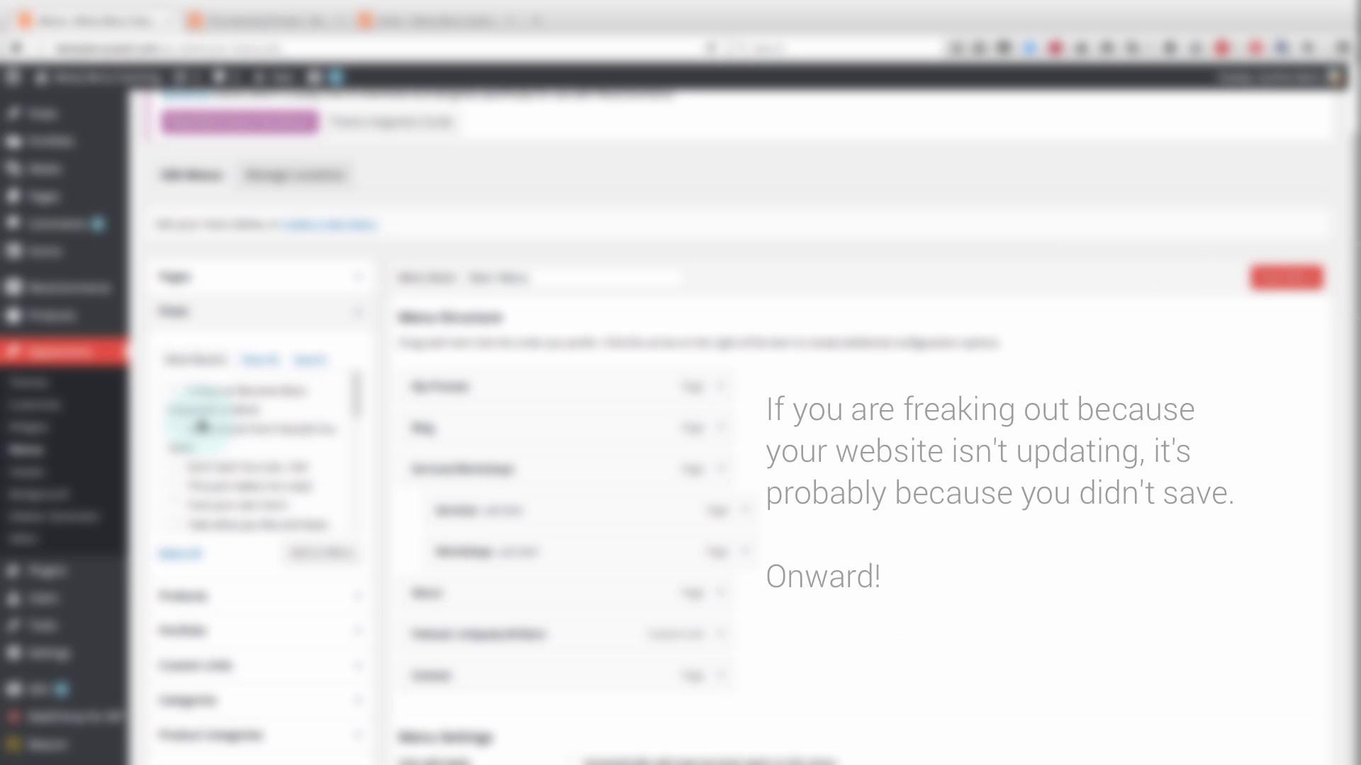
scroll(202, 425, "down", 2)
scroll(202, 425, "down", 3)
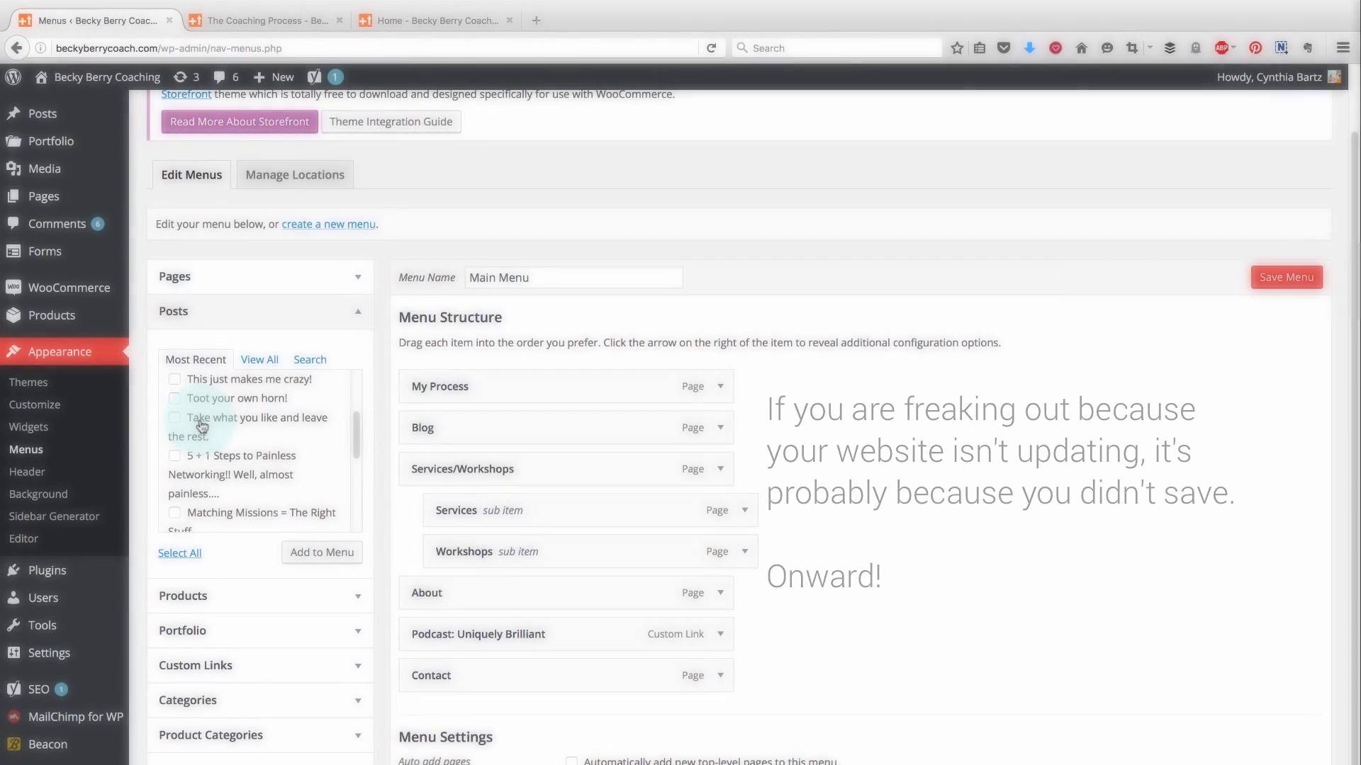
scroll(202, 425, "down", 5)
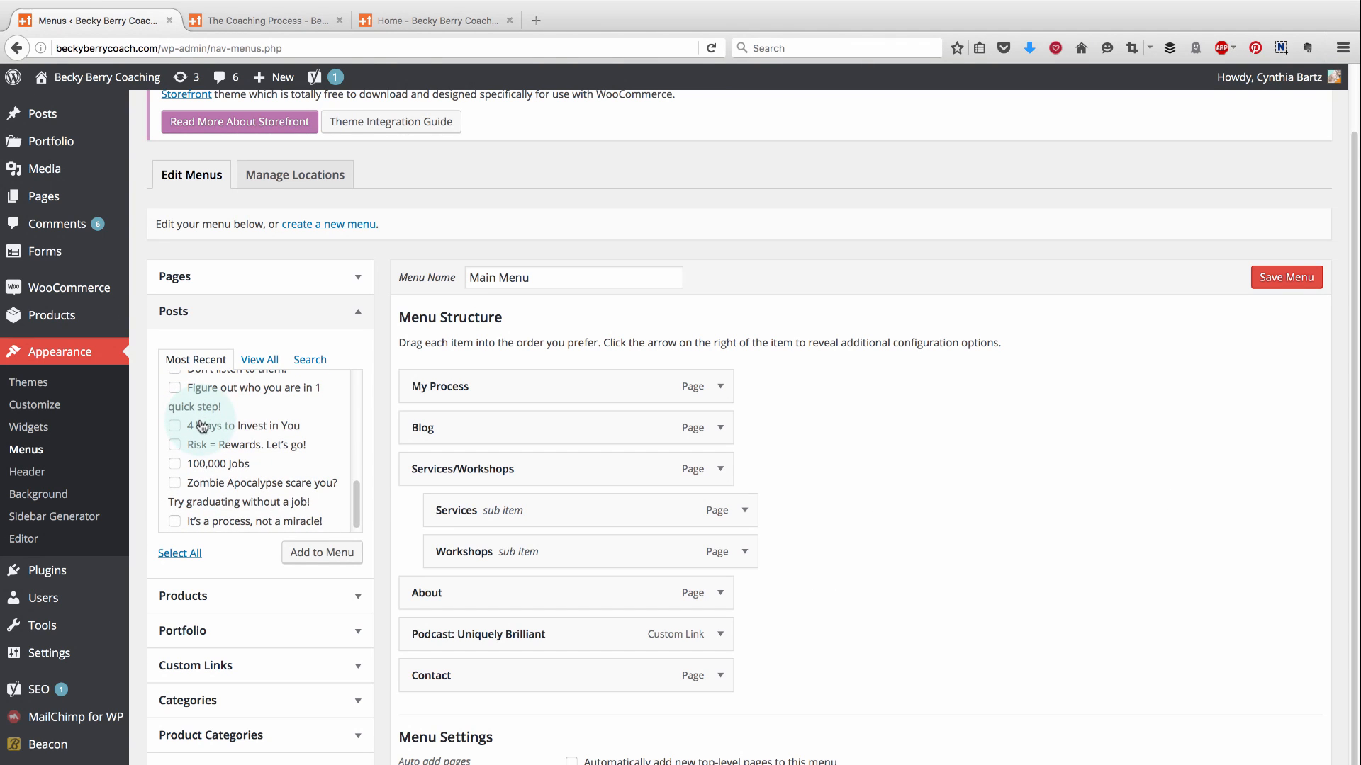
scroll(265, 528, "down", 1)
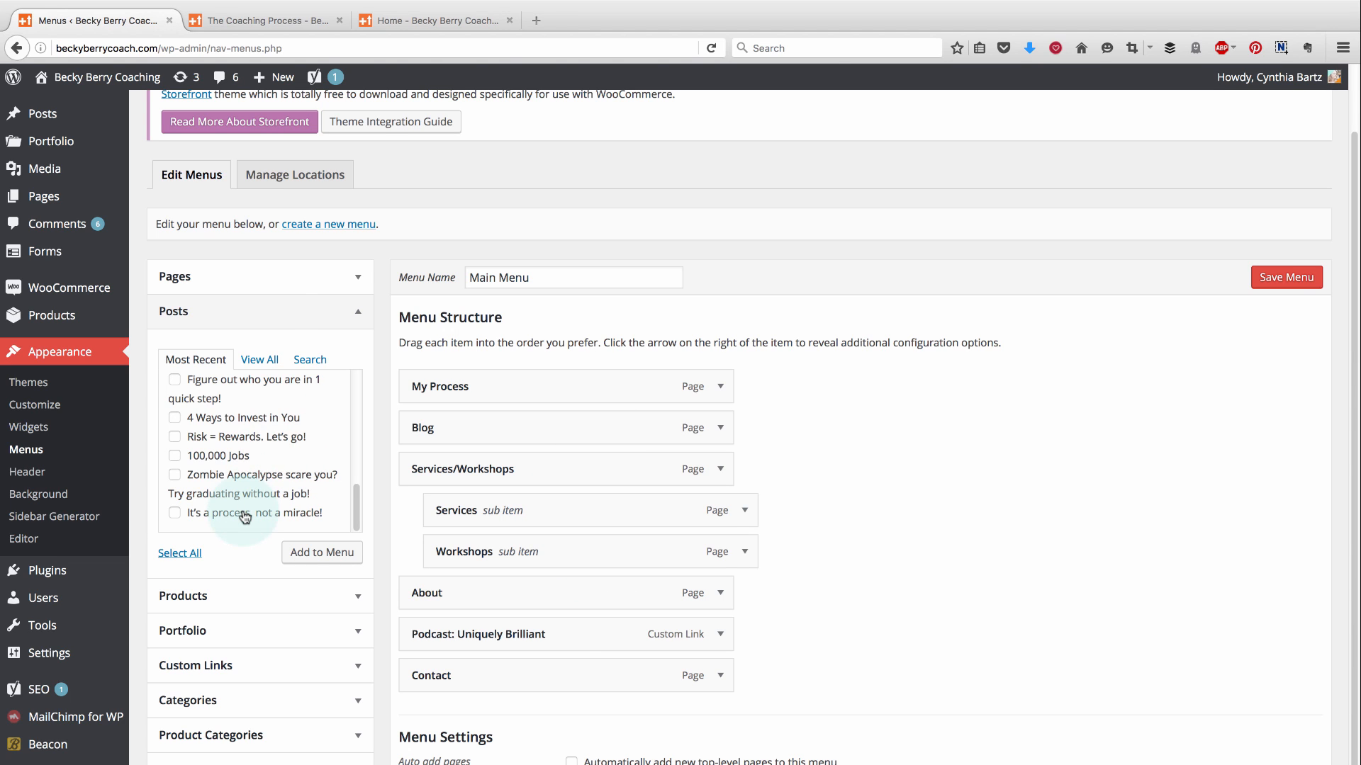
scroll(271, 486, "up", 5)
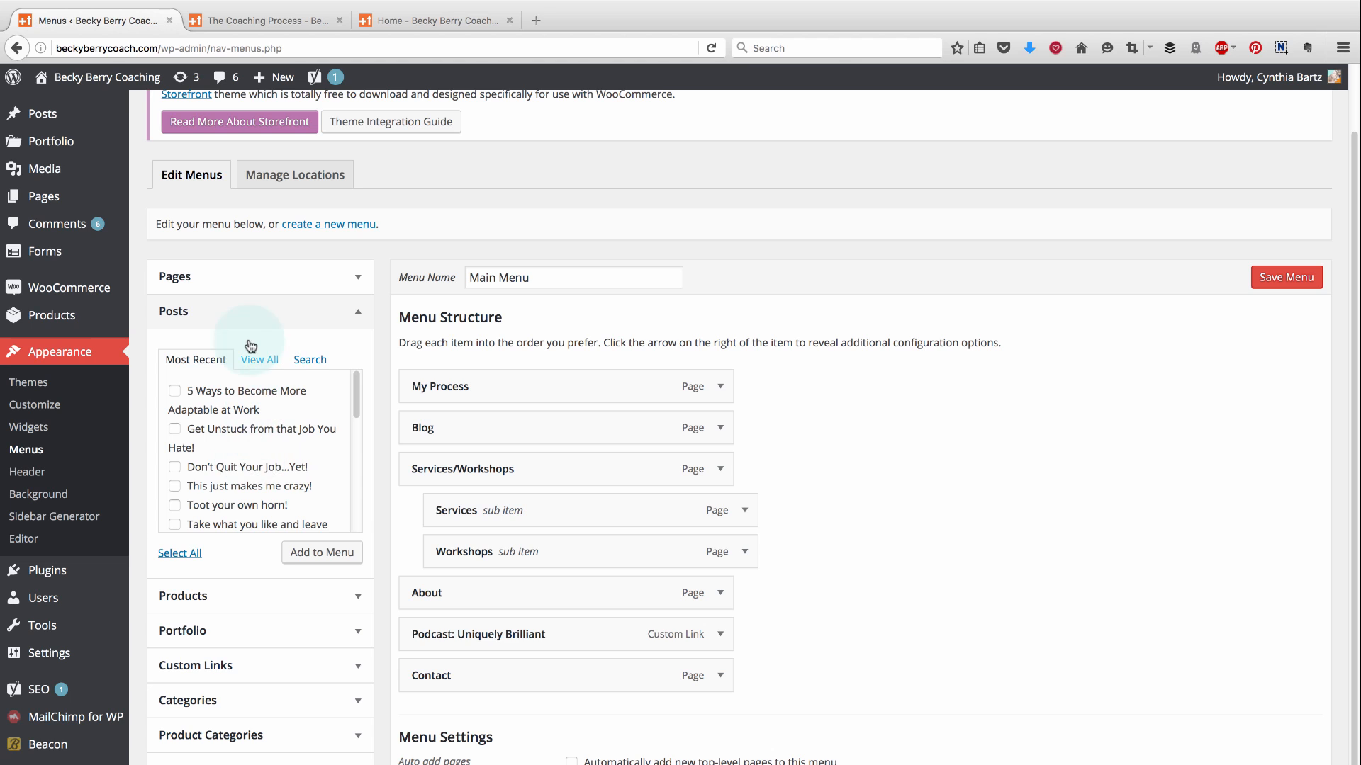
mouse_move(64, 115)
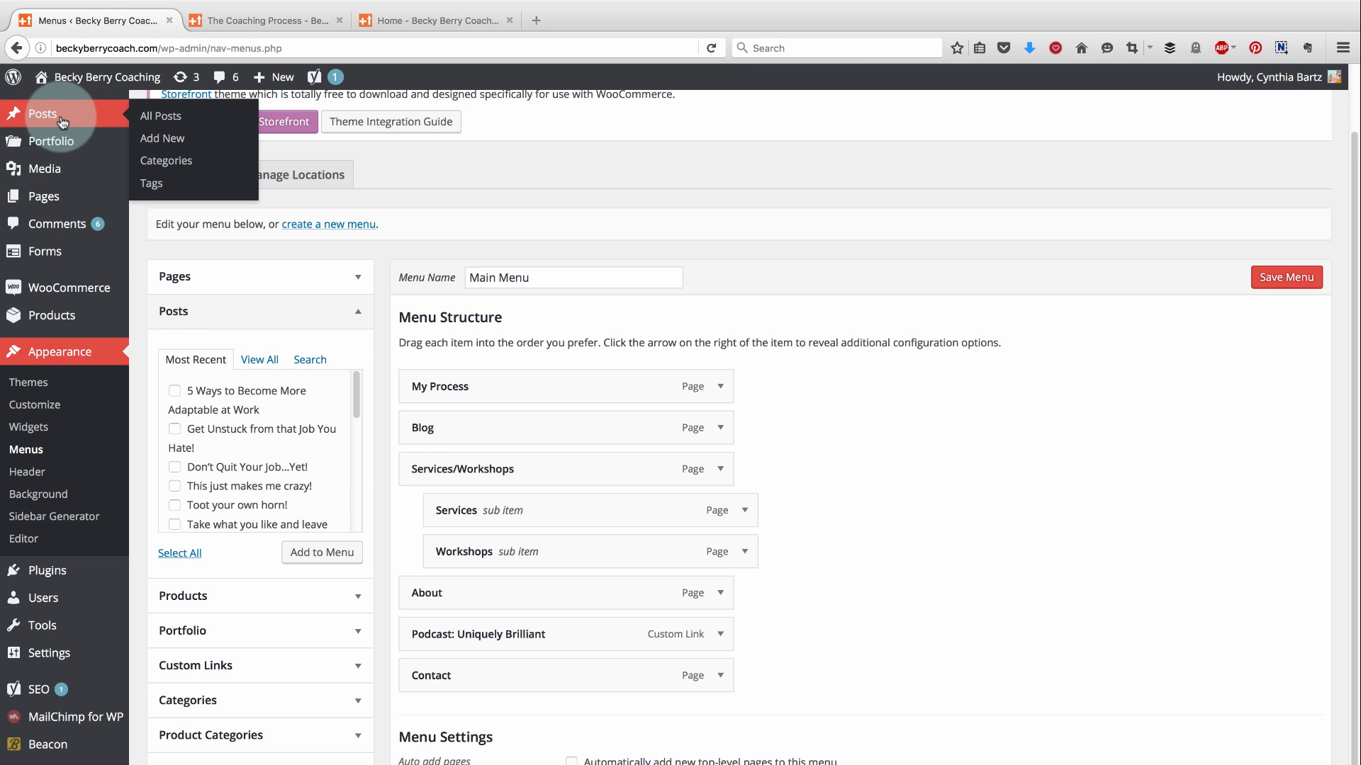
scroll(298, 447, "down", 10)
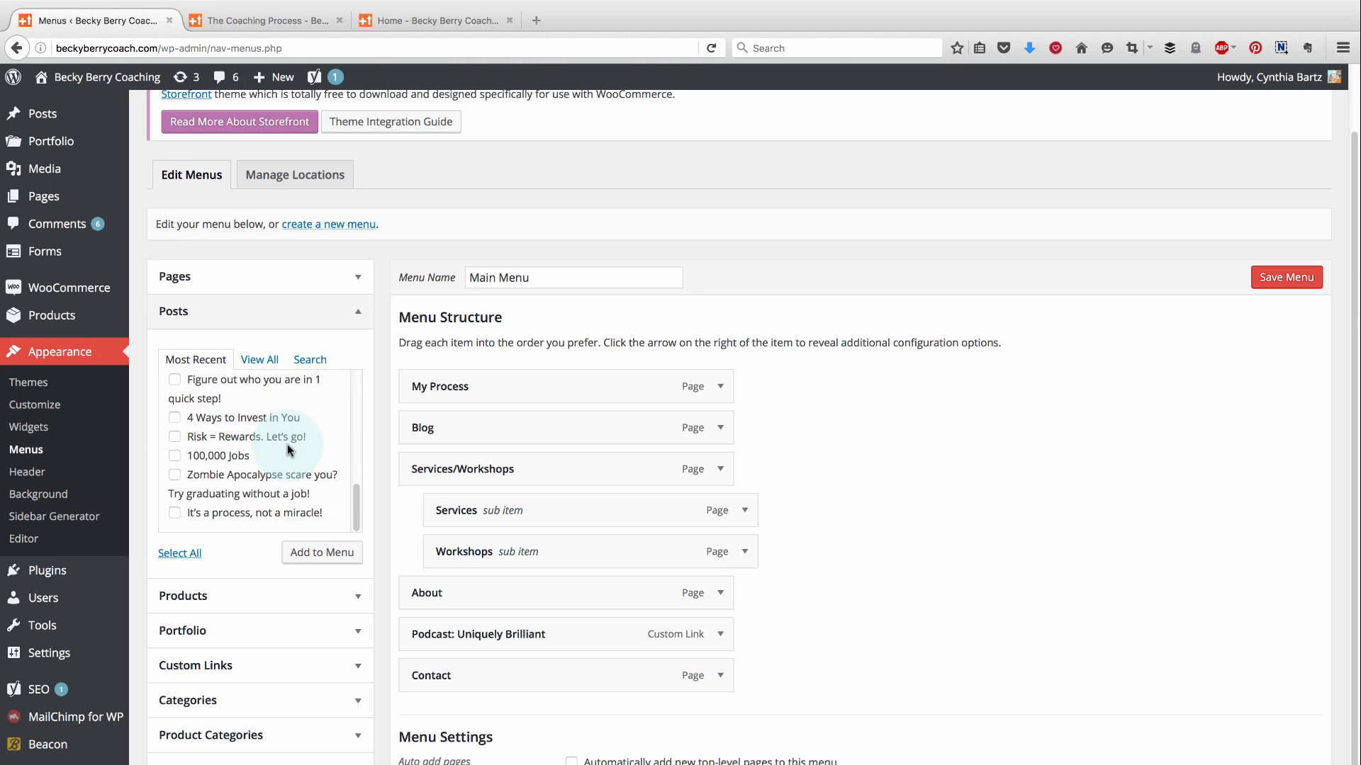
scroll(313, 418, "down", 2)
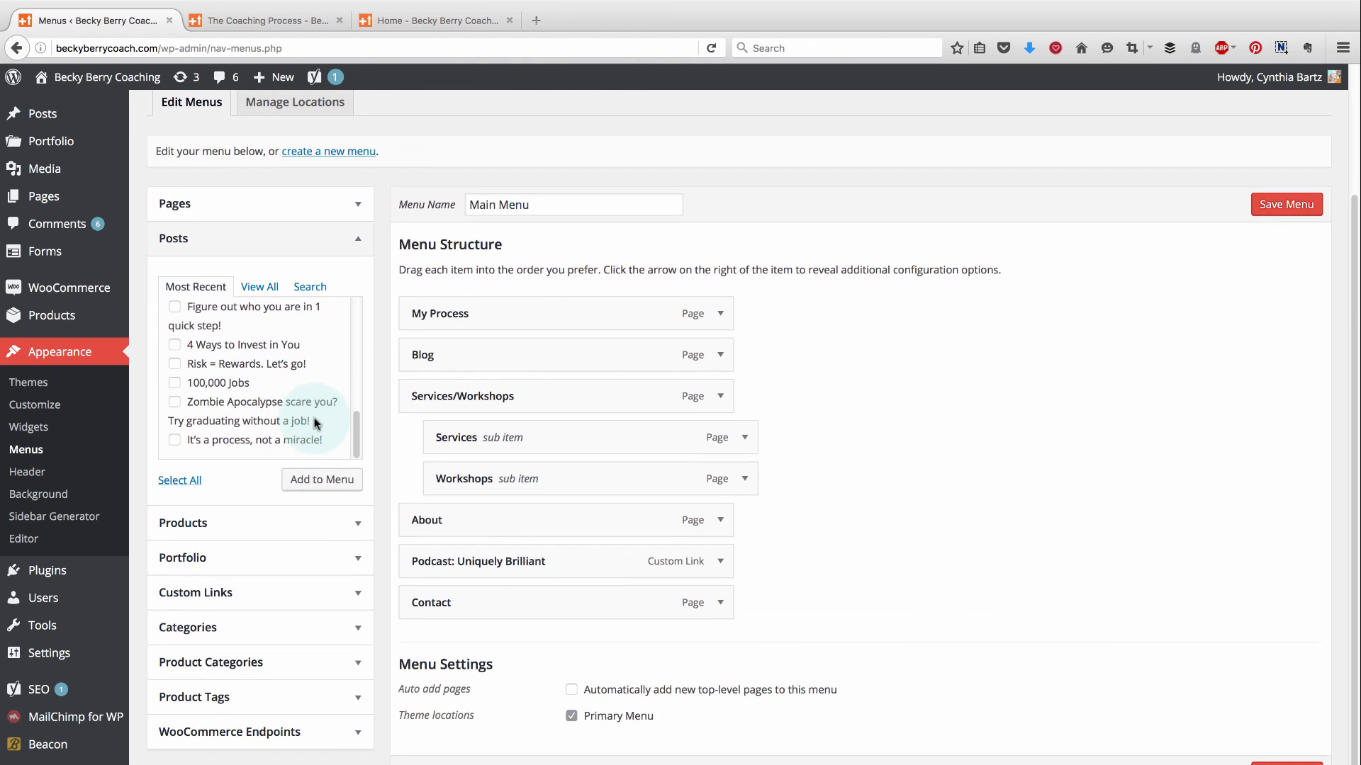
scroll(290, 369, "up", 8)
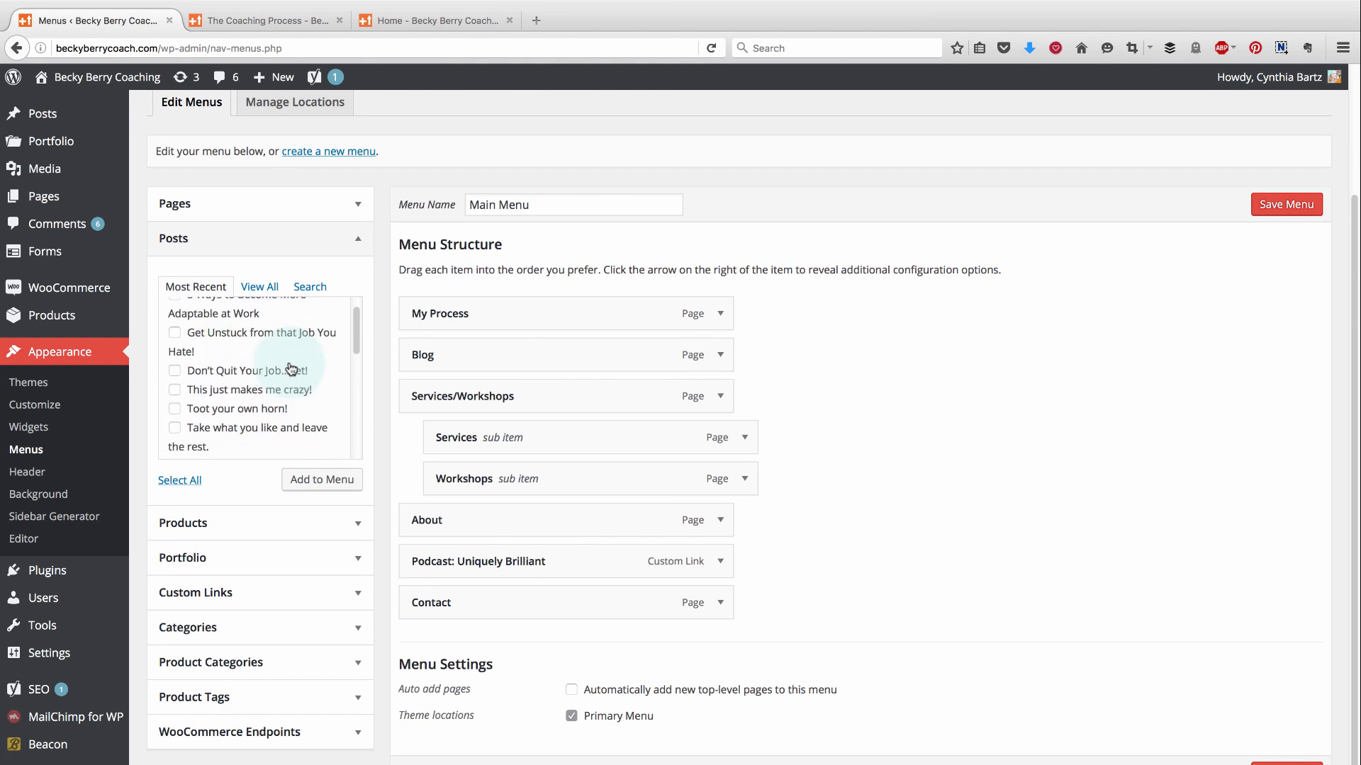
scroll(291, 368, "up", 1)
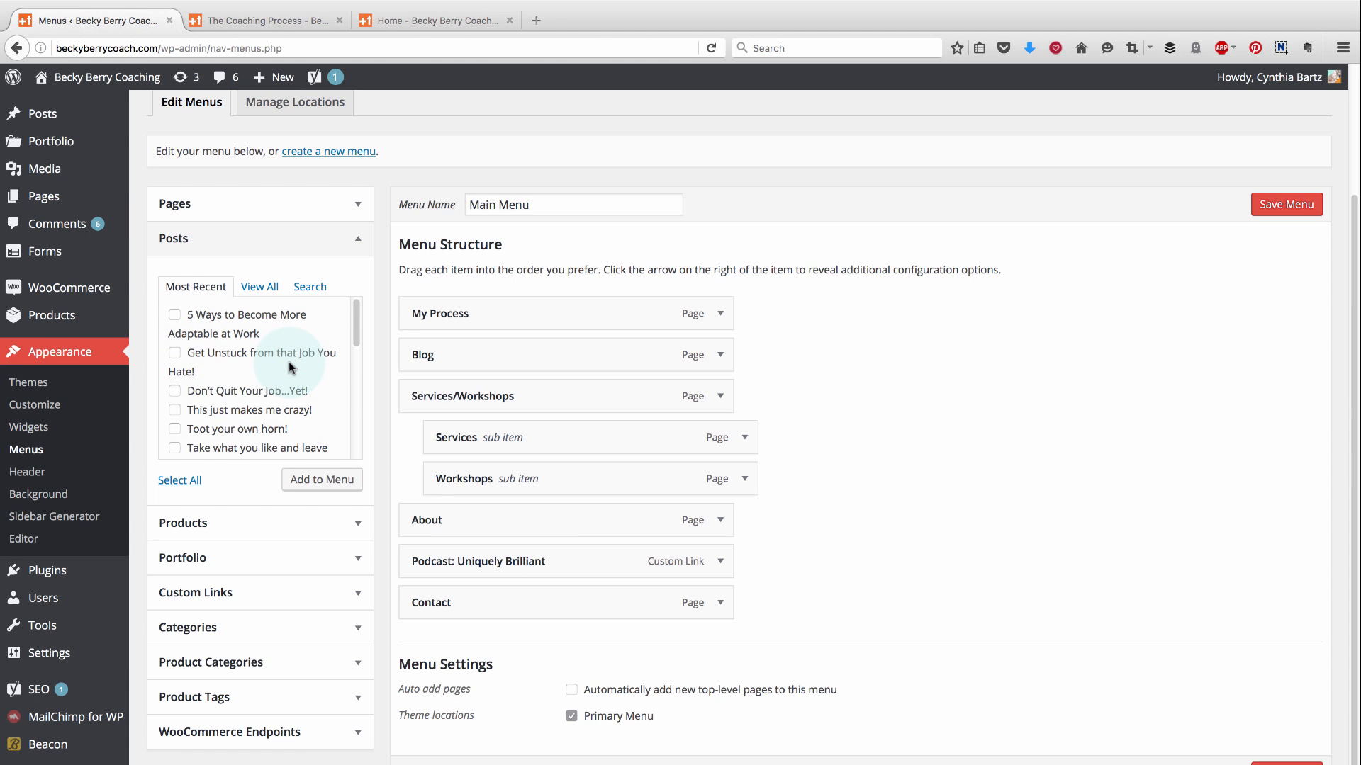
scroll(288, 361, "up", 1)
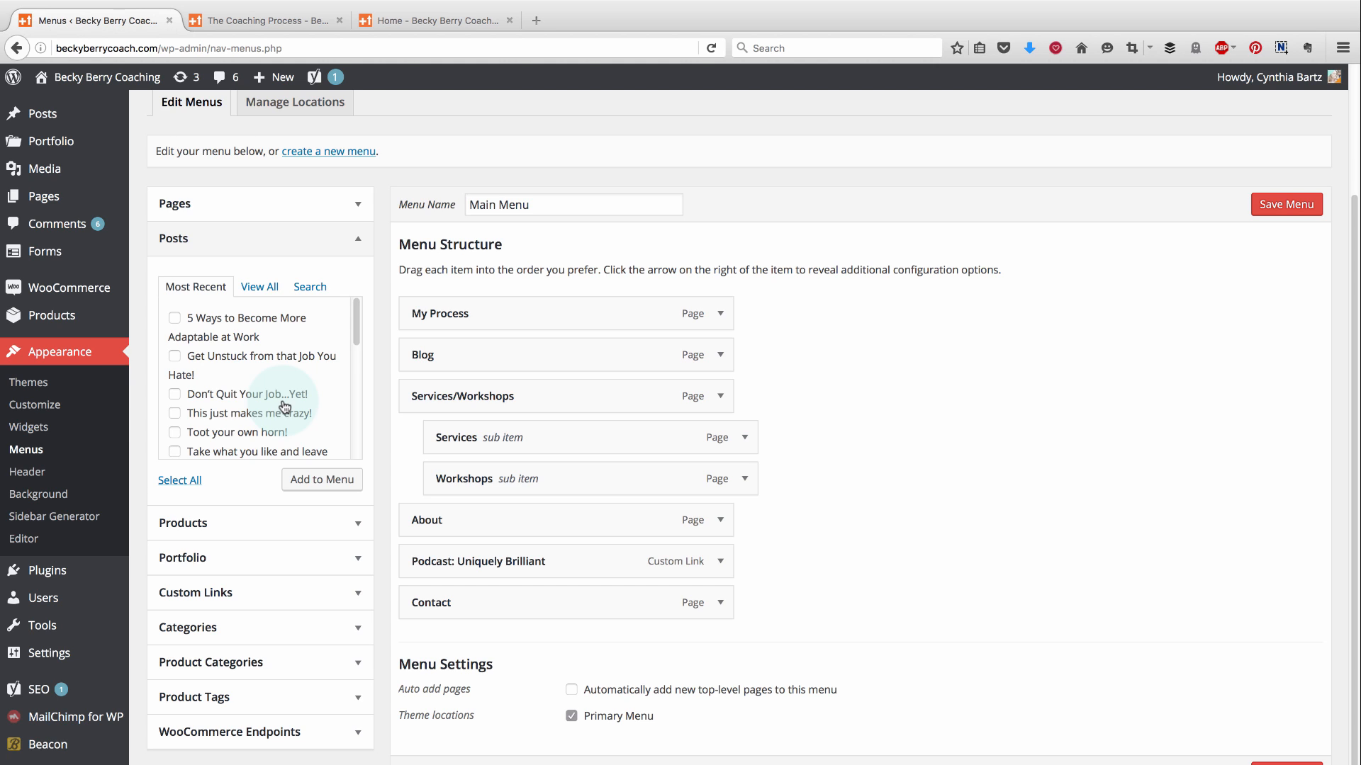
Examine the Products, Portfolio and Custom Links sources for menu items, and return to the list of pages
left_click(356, 528)
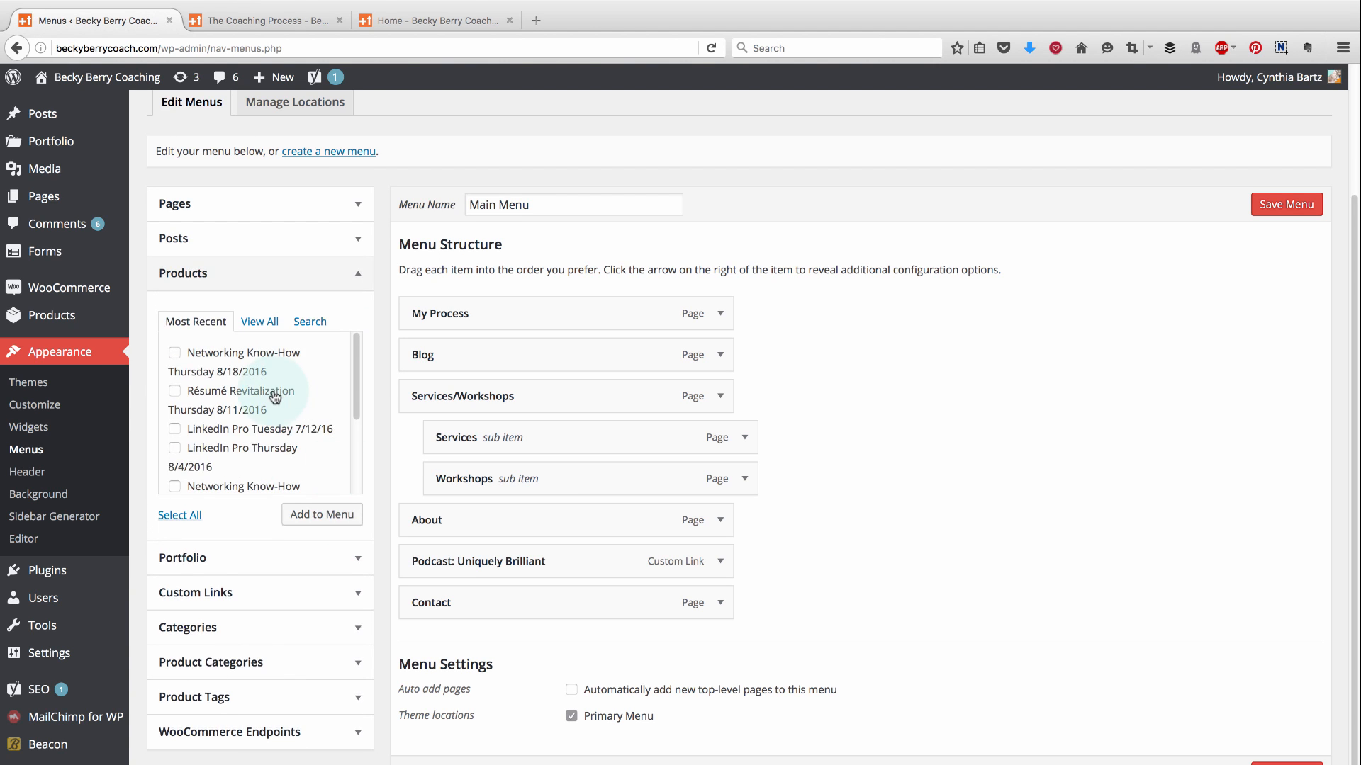
scroll(266, 397, "down", 5)
scroll(270, 402, "up", 5)
scroll(271, 402, "down", 3)
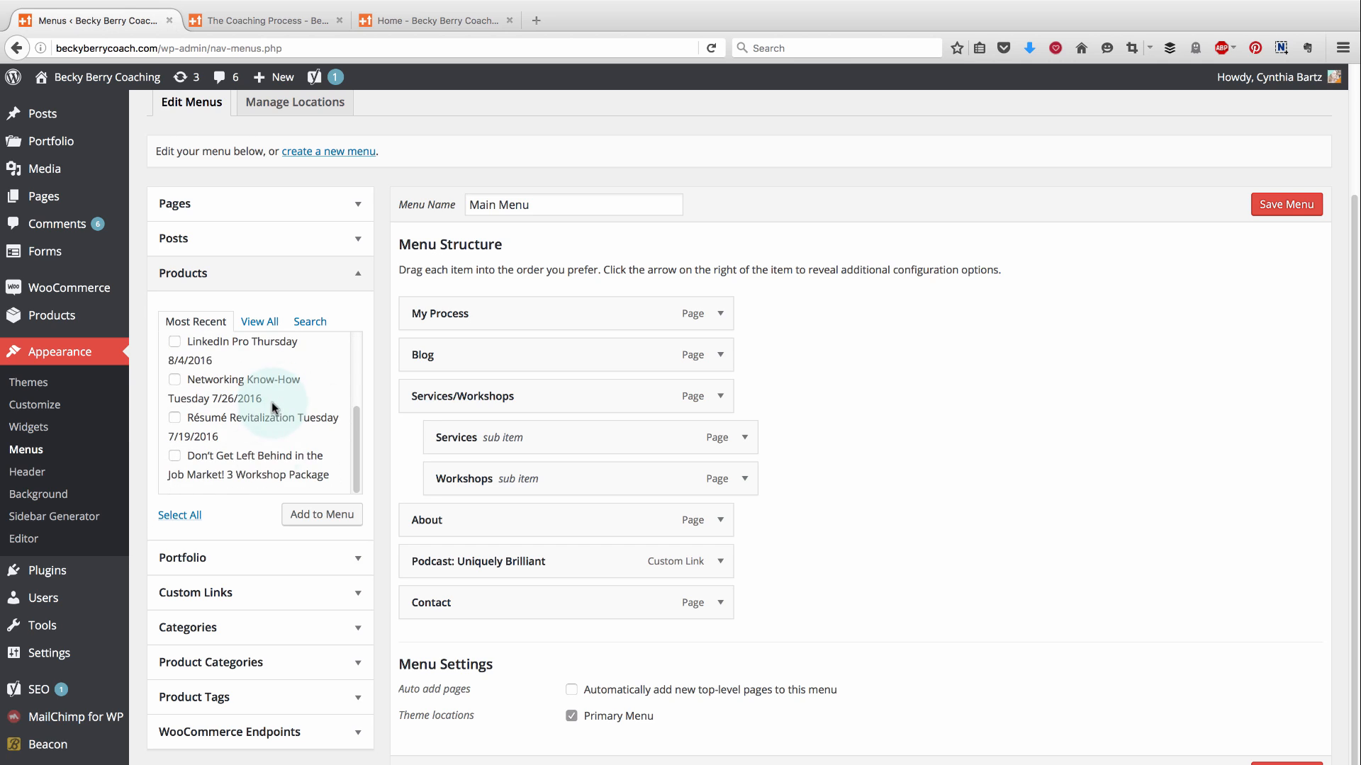
left_click(359, 560)
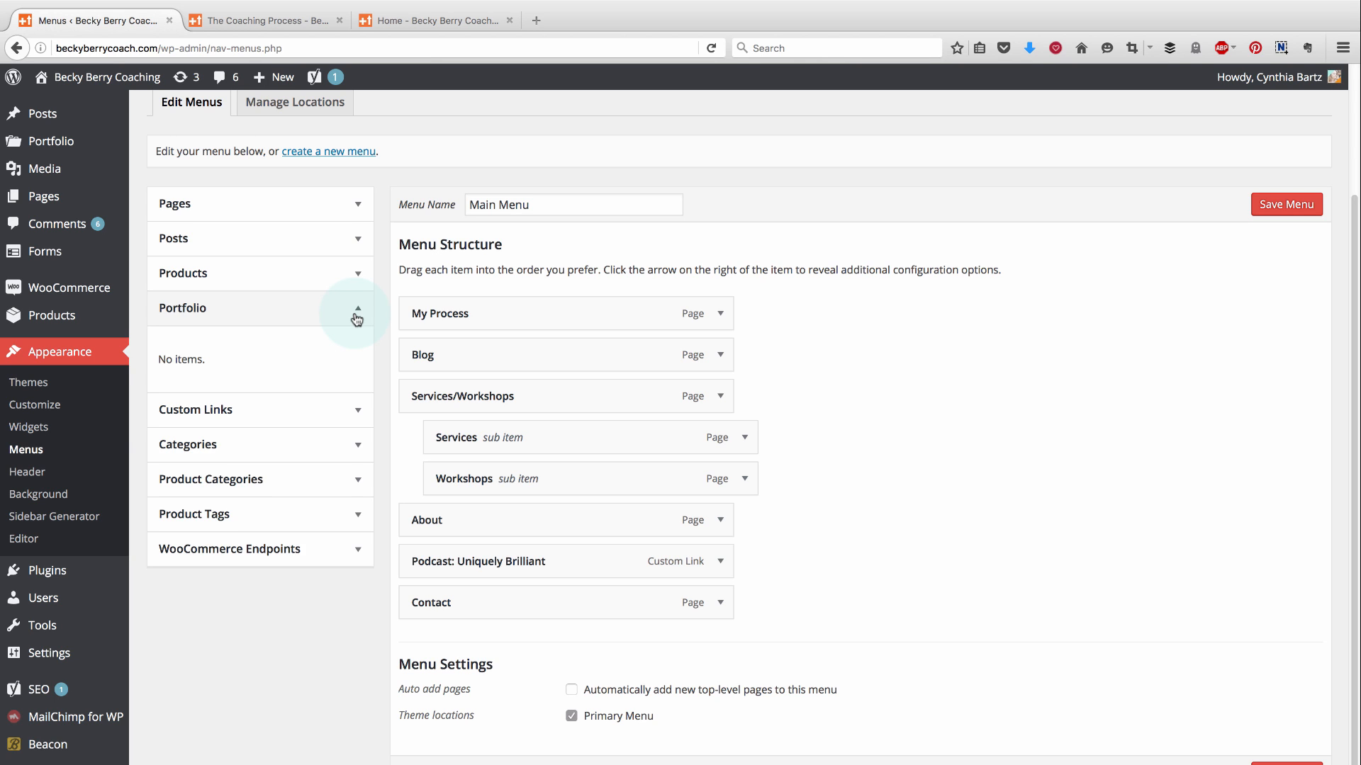
left_click(357, 317)
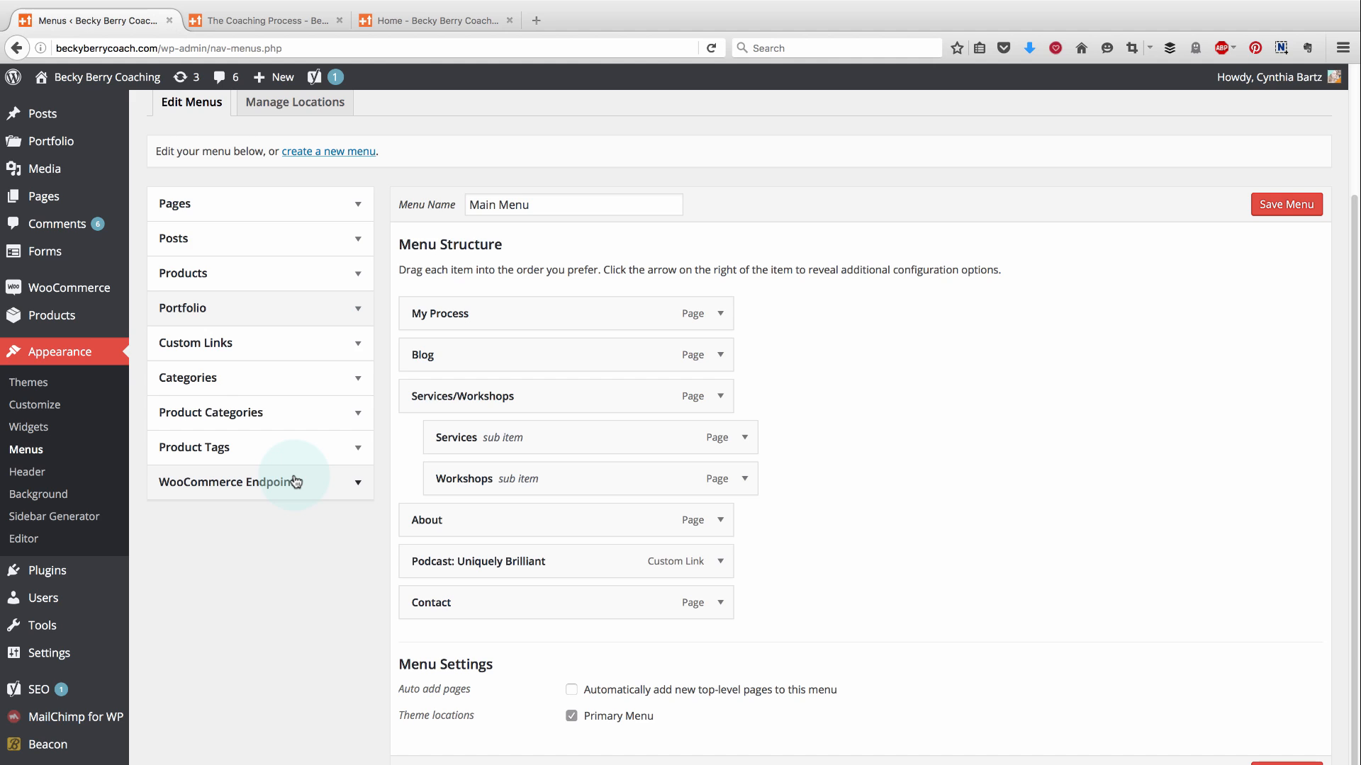
left_click(356, 353)
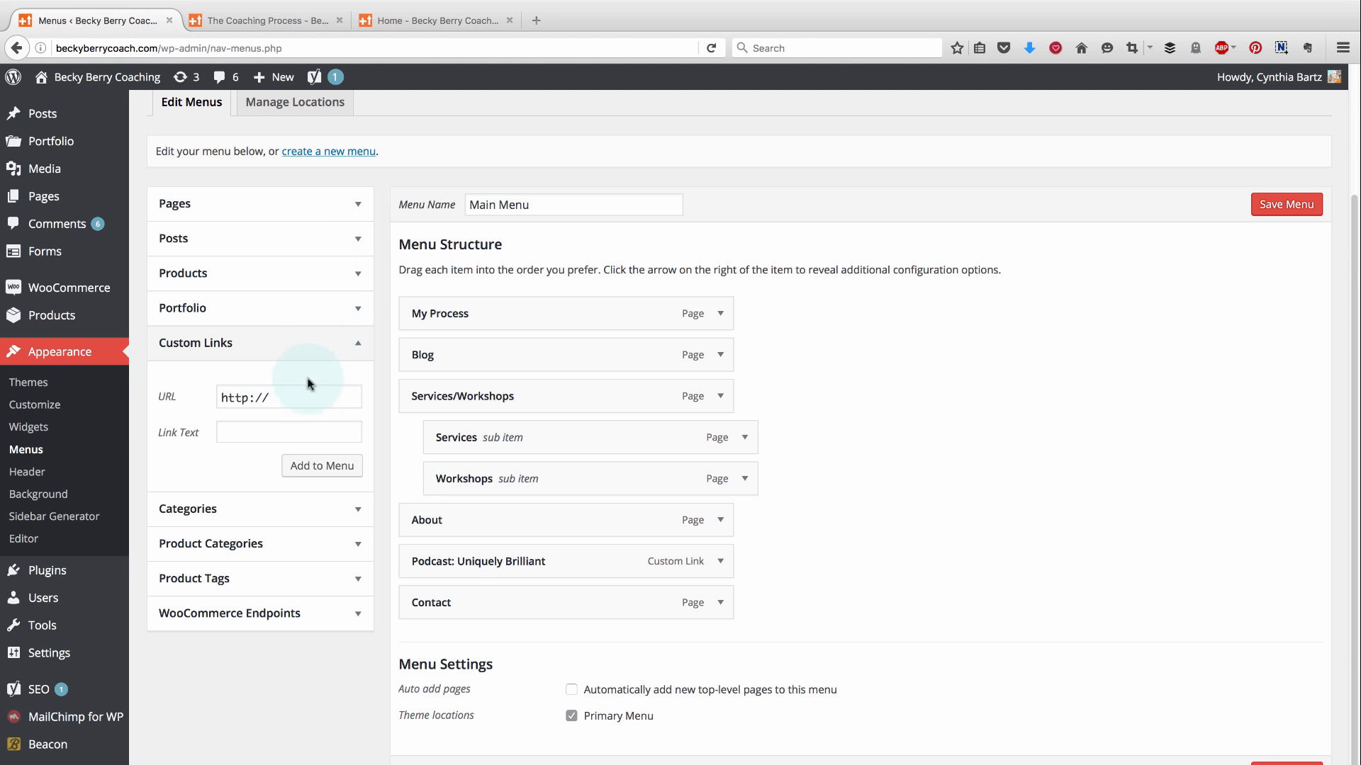
left_click(362, 206)
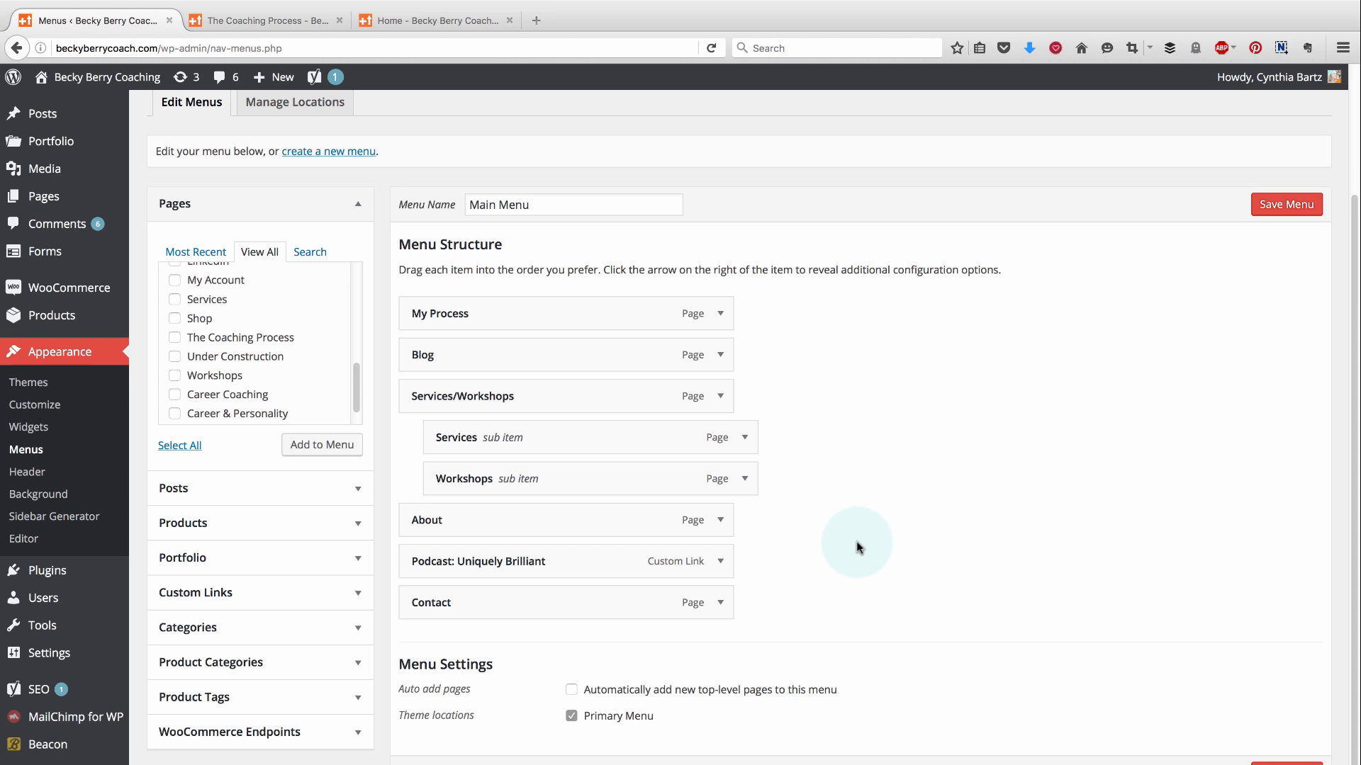
Expand the Contact item's settings and use its move options to shift it up one place and to the top of the menu
scroll(856, 541, "down", 1)
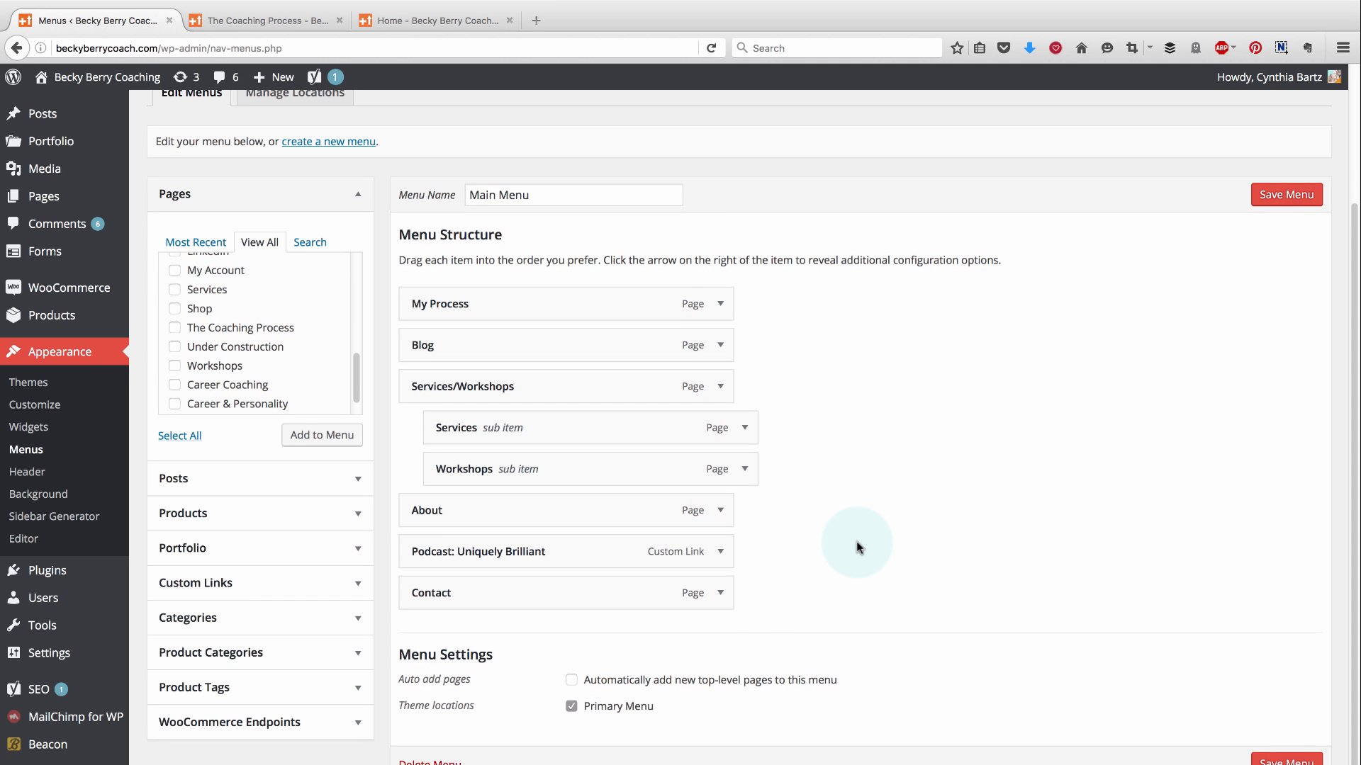
left_click(721, 593)
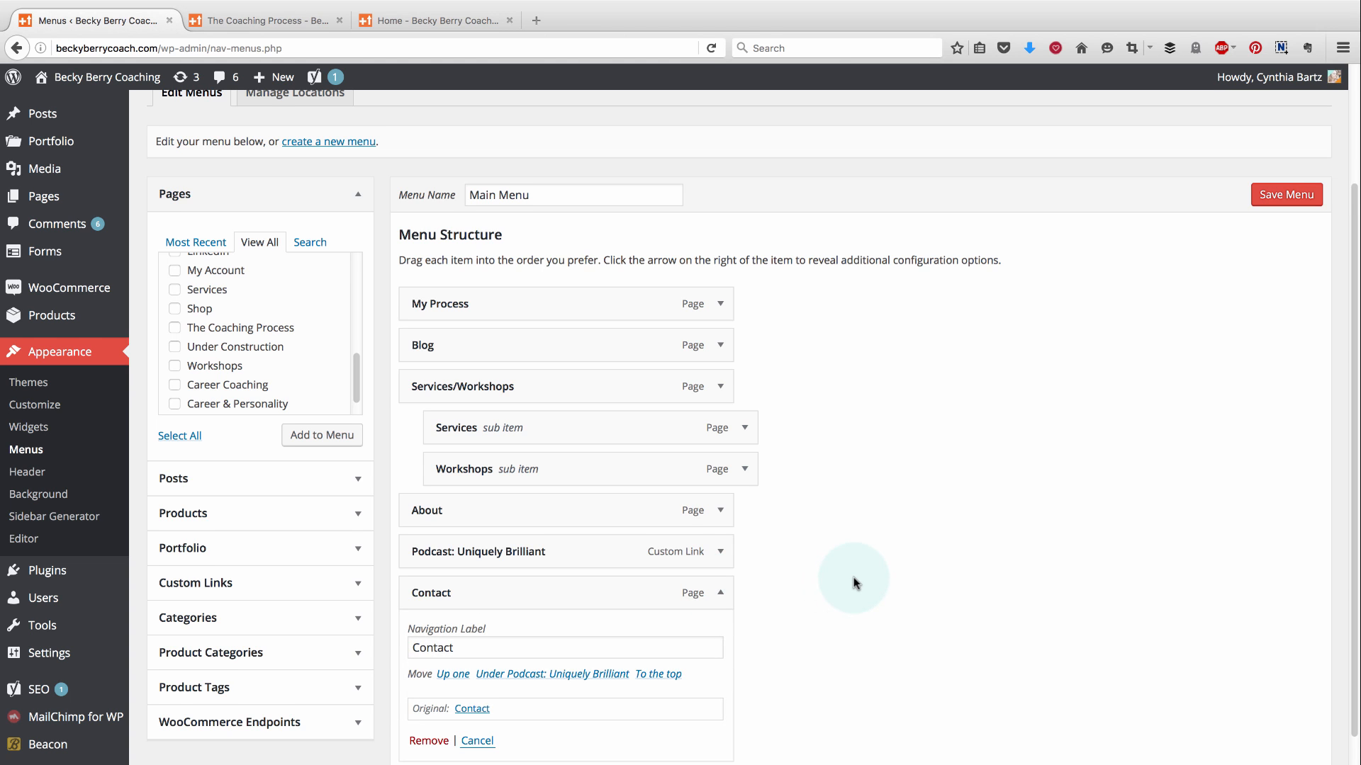
scroll(853, 577, "down", 2)
scroll(853, 577, "down", 1)
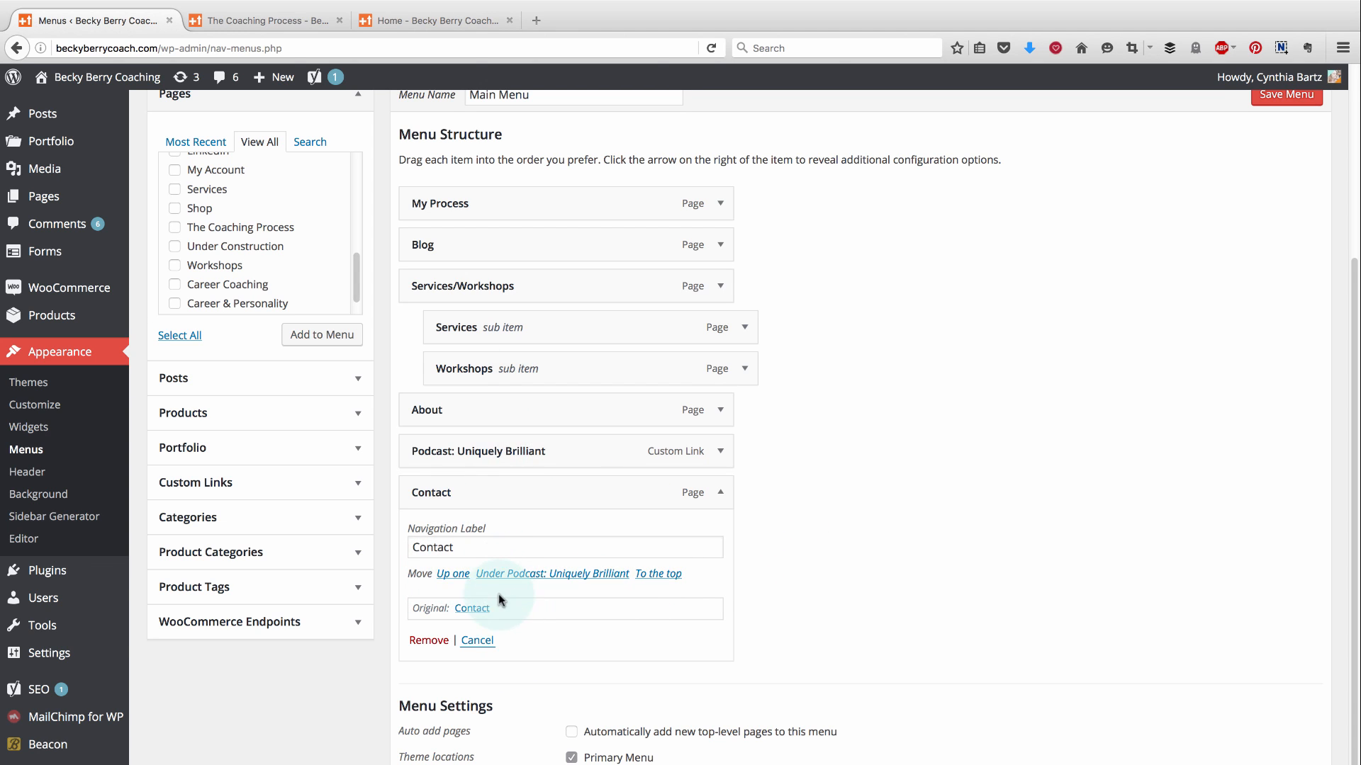
left_click(452, 574)
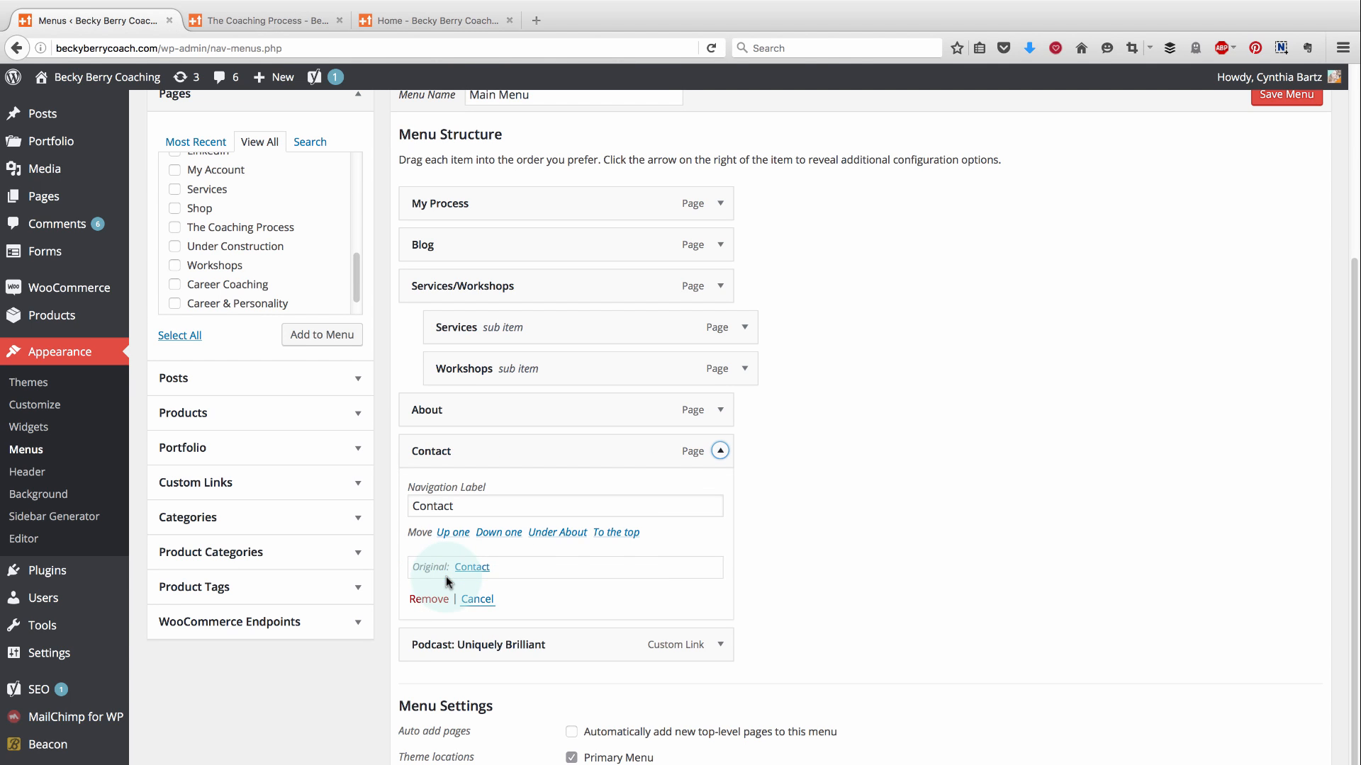
left_click(628, 542)
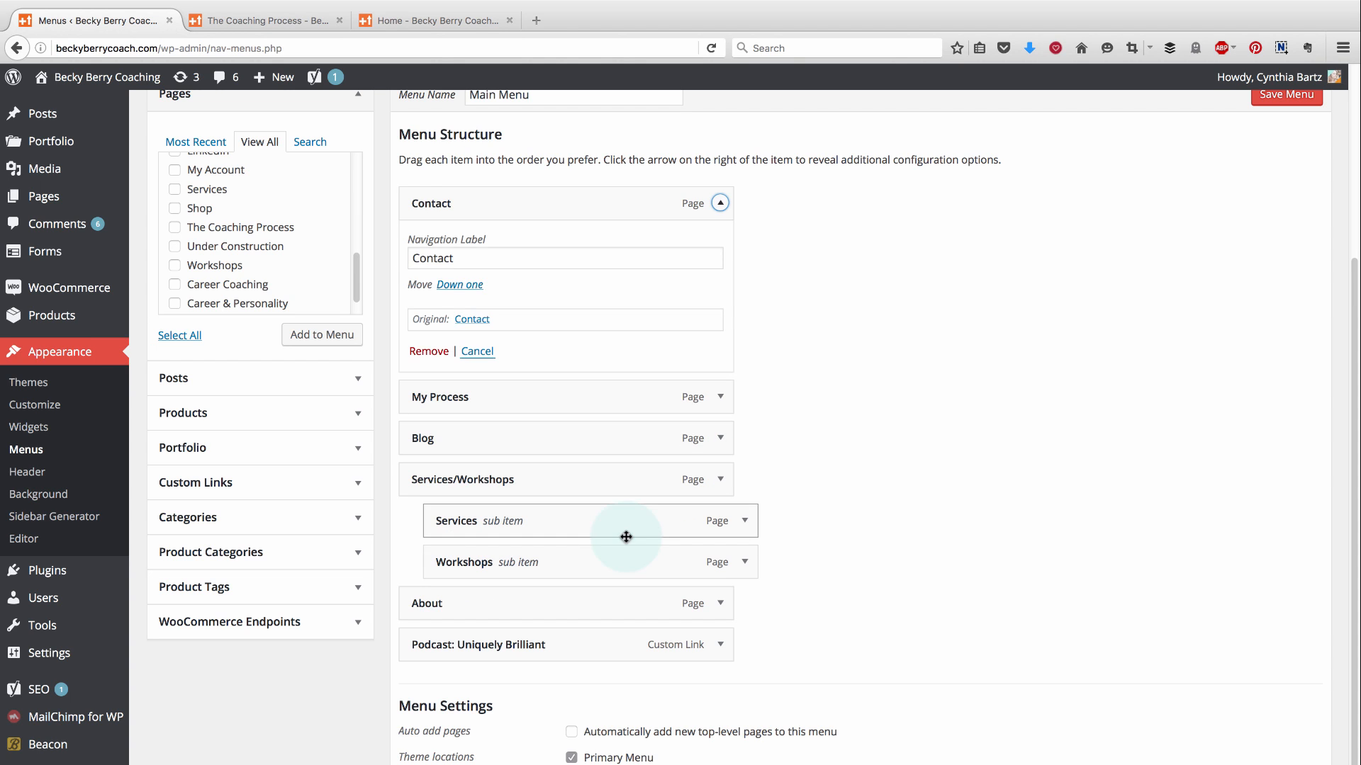
Move the Contact item down one place, nest it under My Process and take it out from under that item again
left_click(460, 285)
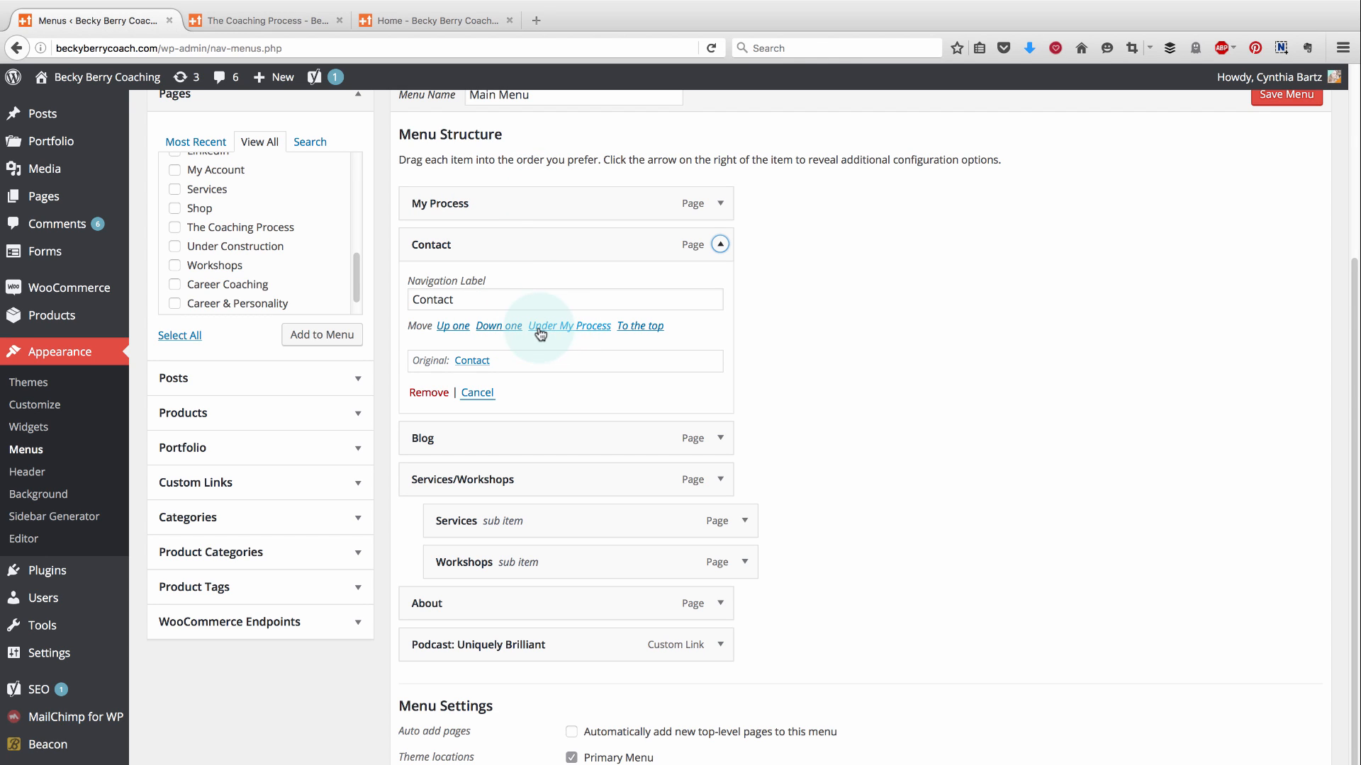
left_click(579, 326)
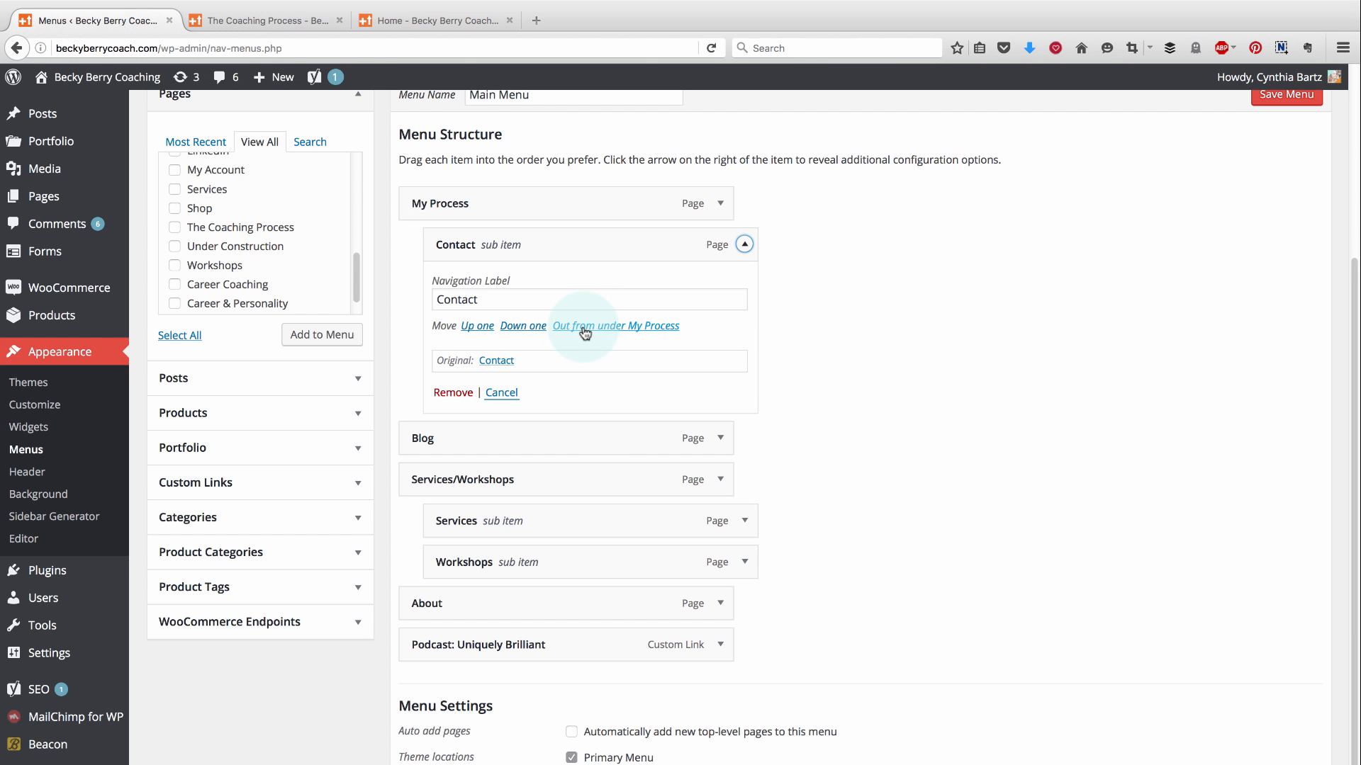
left_click(634, 332)
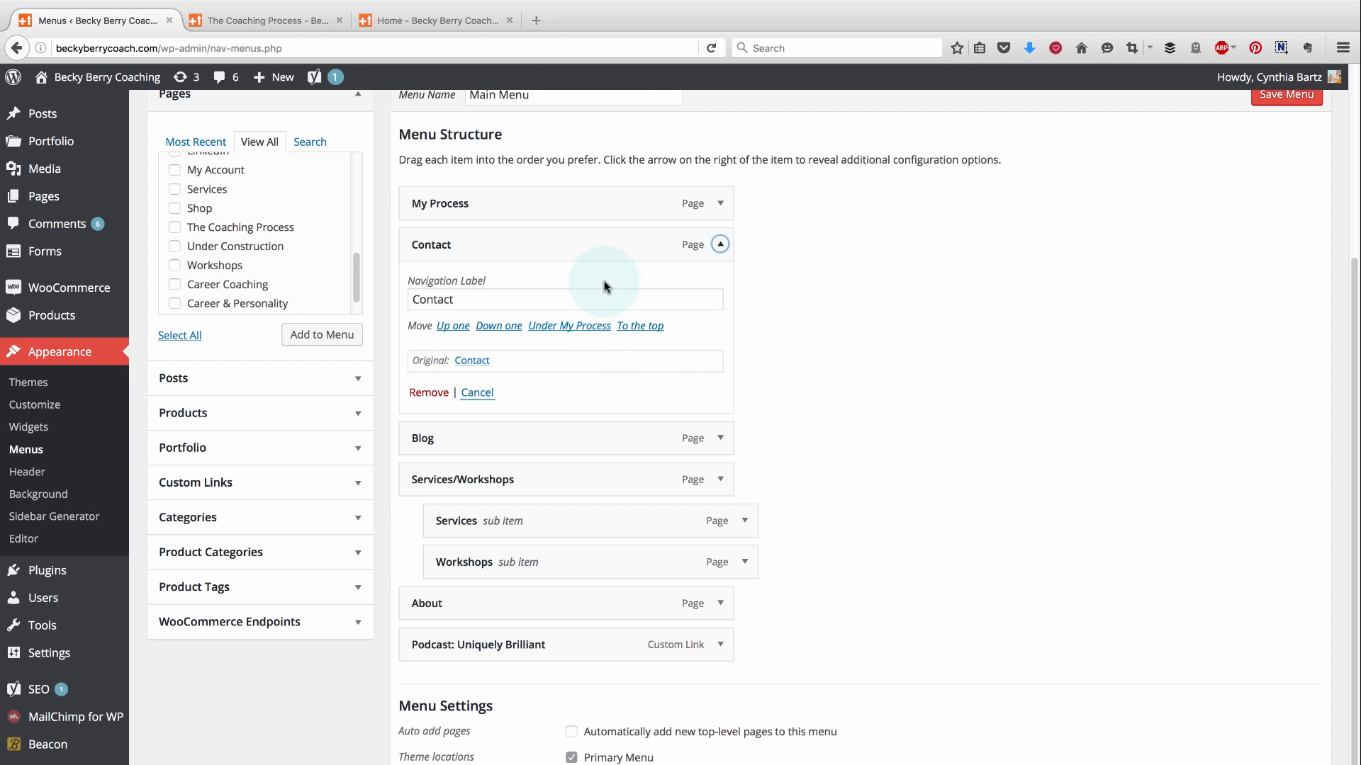
Move the Contact item down one place at a time to the end of the menu and make it a top-level item
left_click(508, 332)
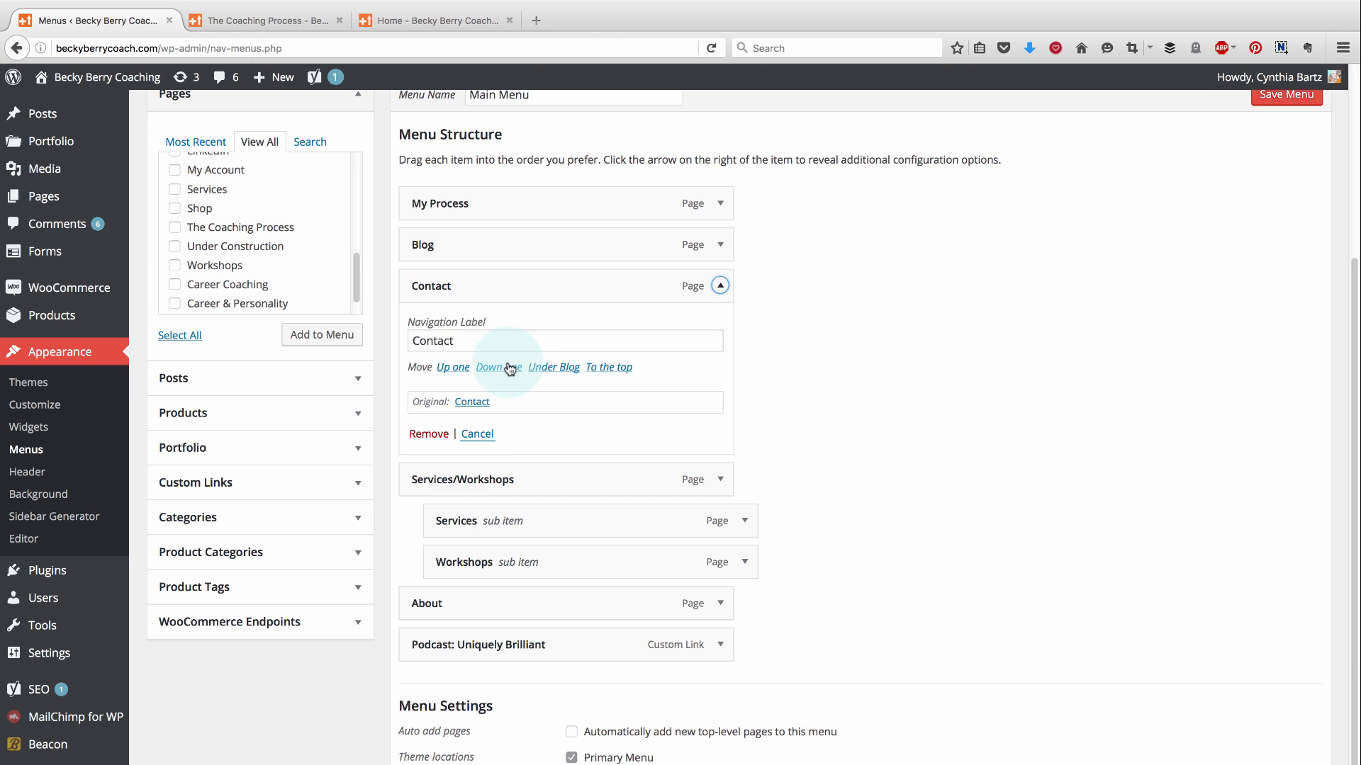
left_click(509, 360)
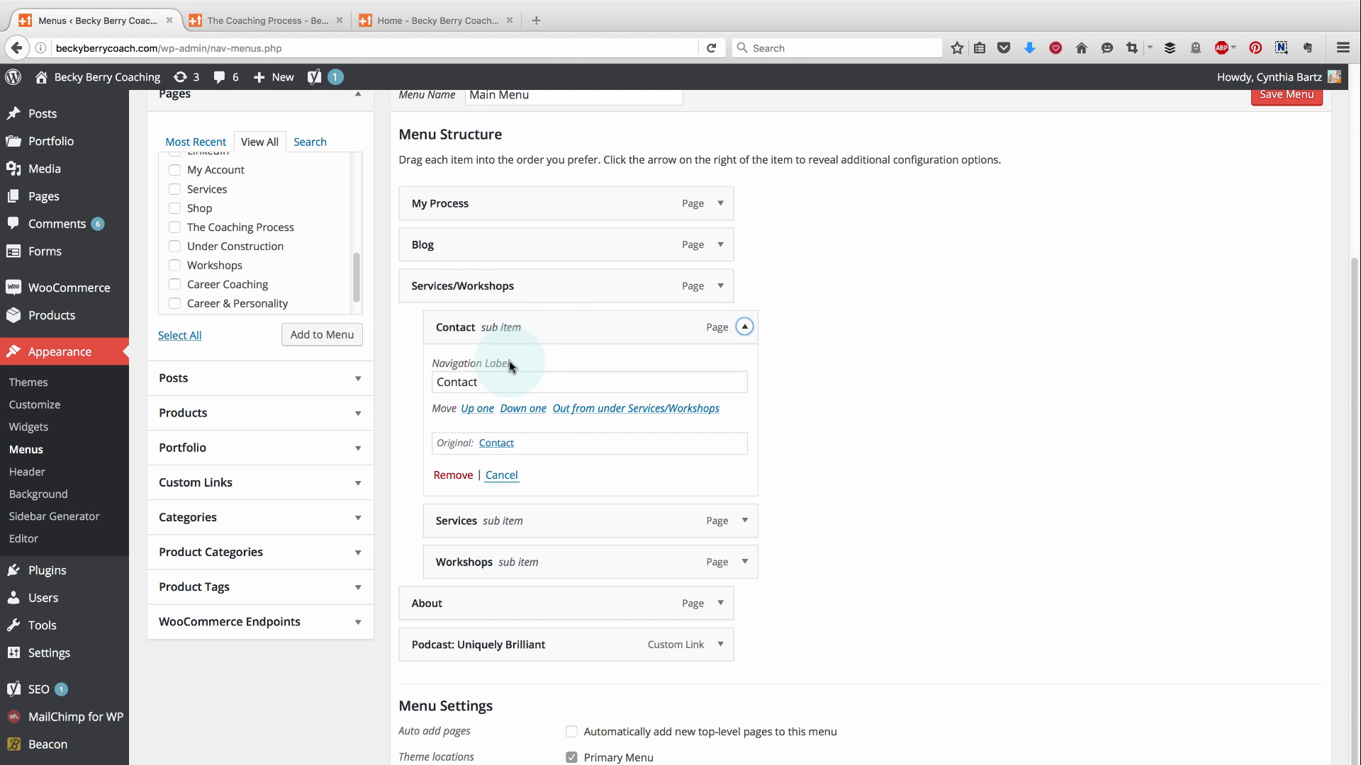
left_click(531, 411)
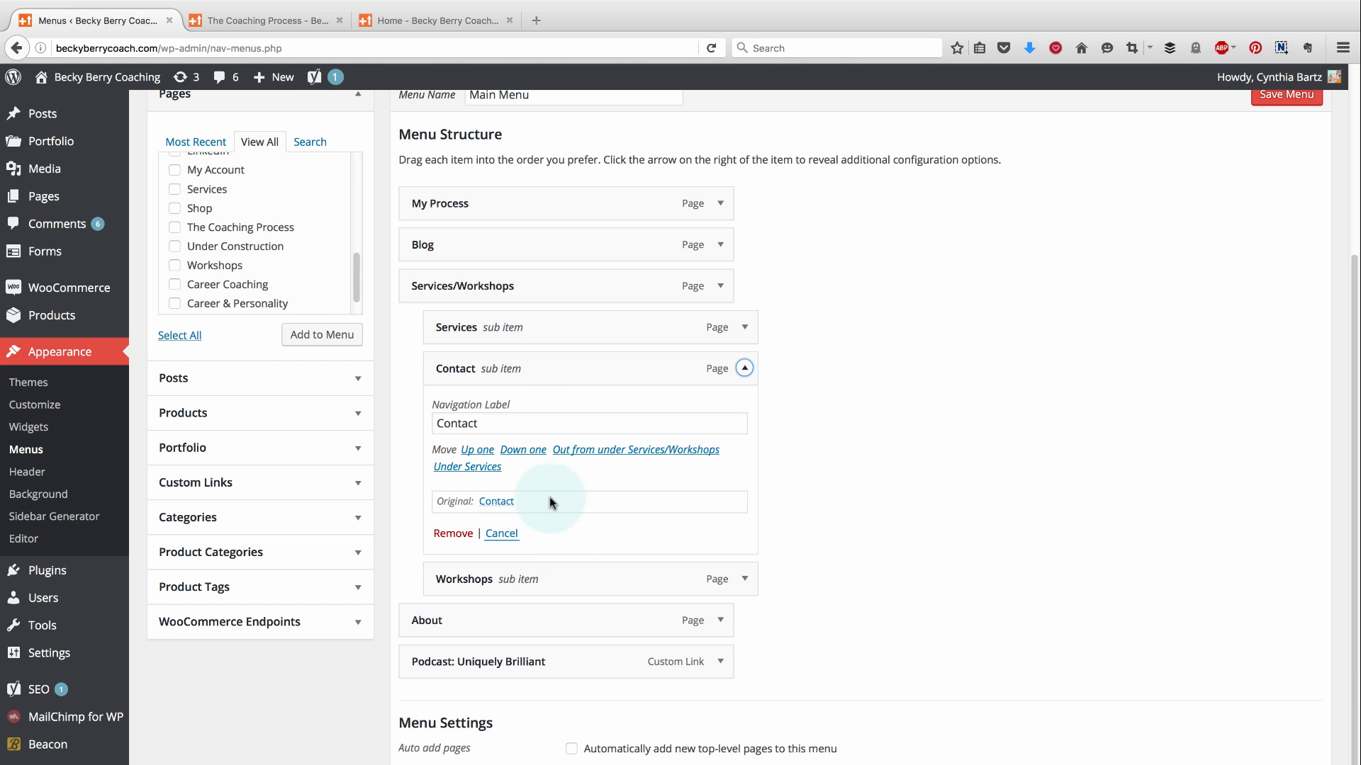
left_click(522, 450)
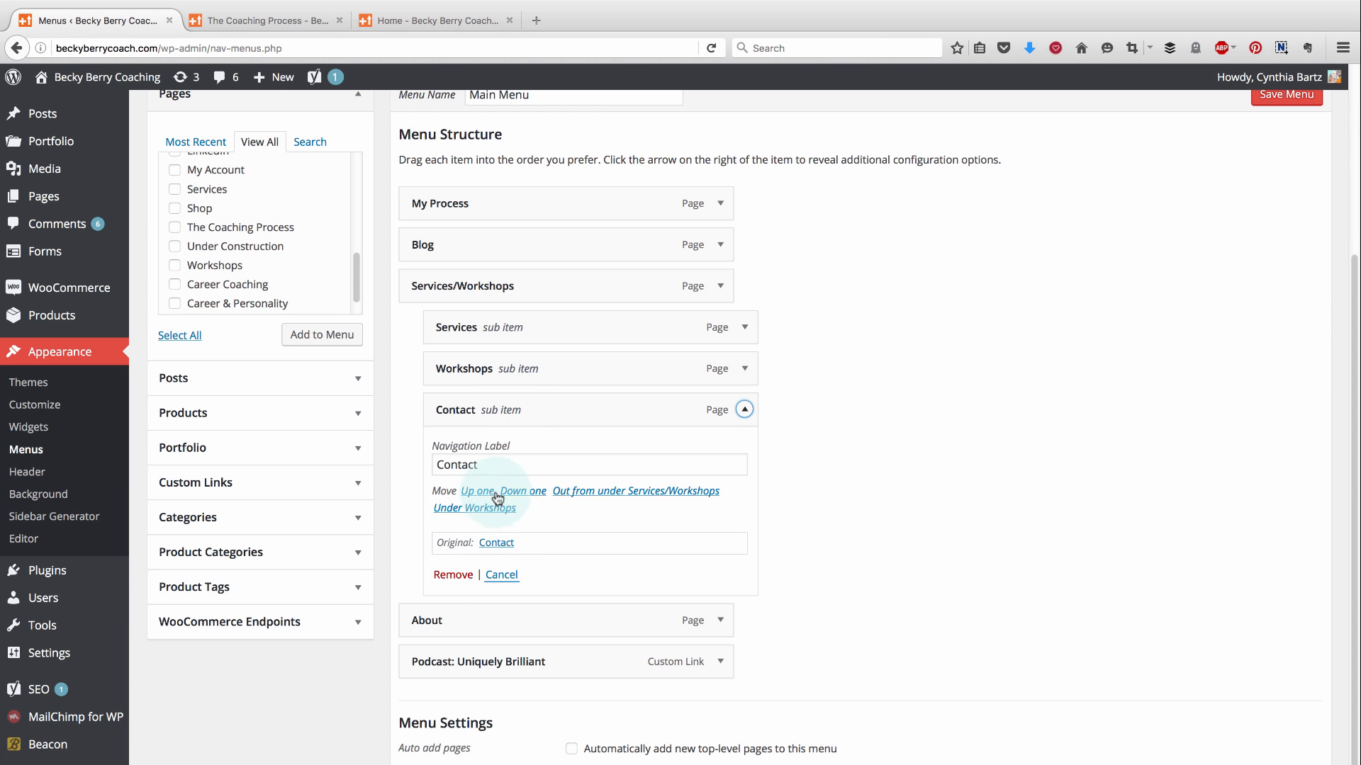
left_click(525, 491)
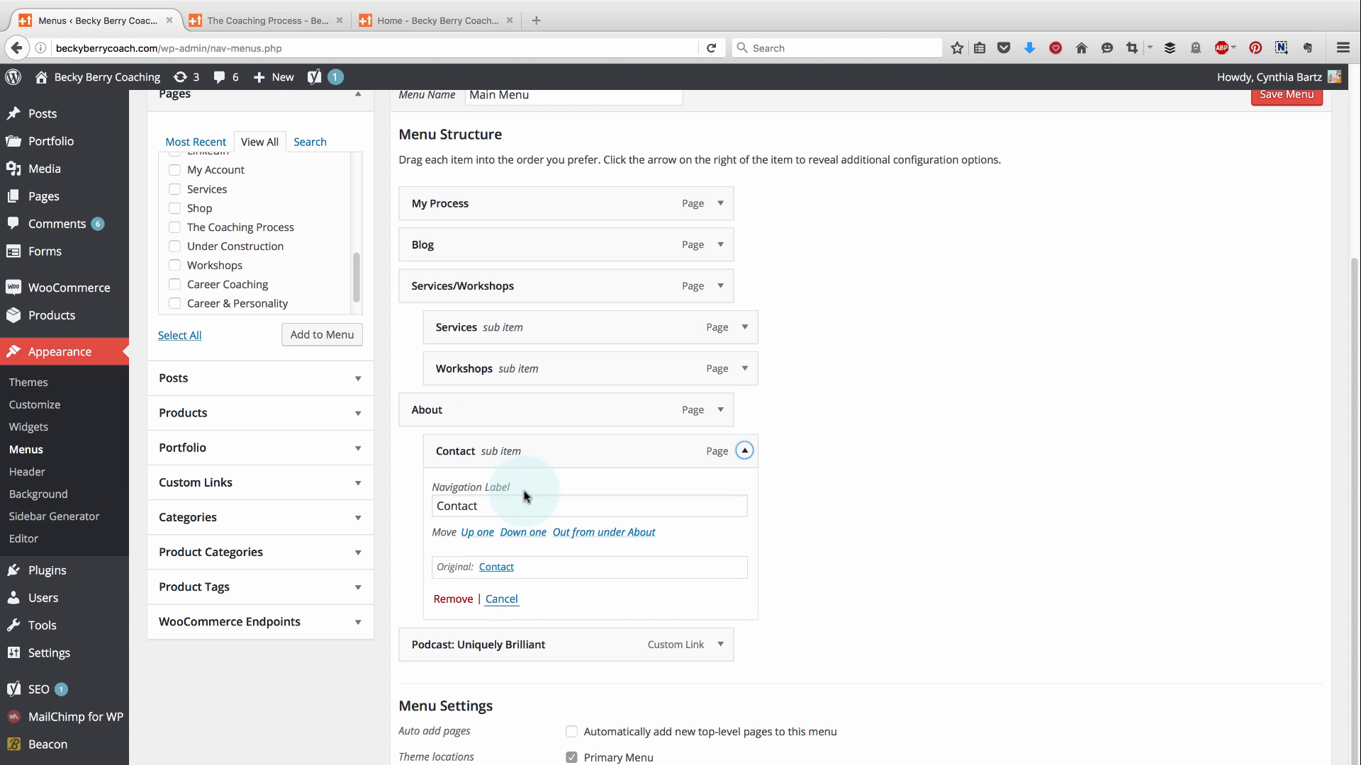
left_click(521, 536)
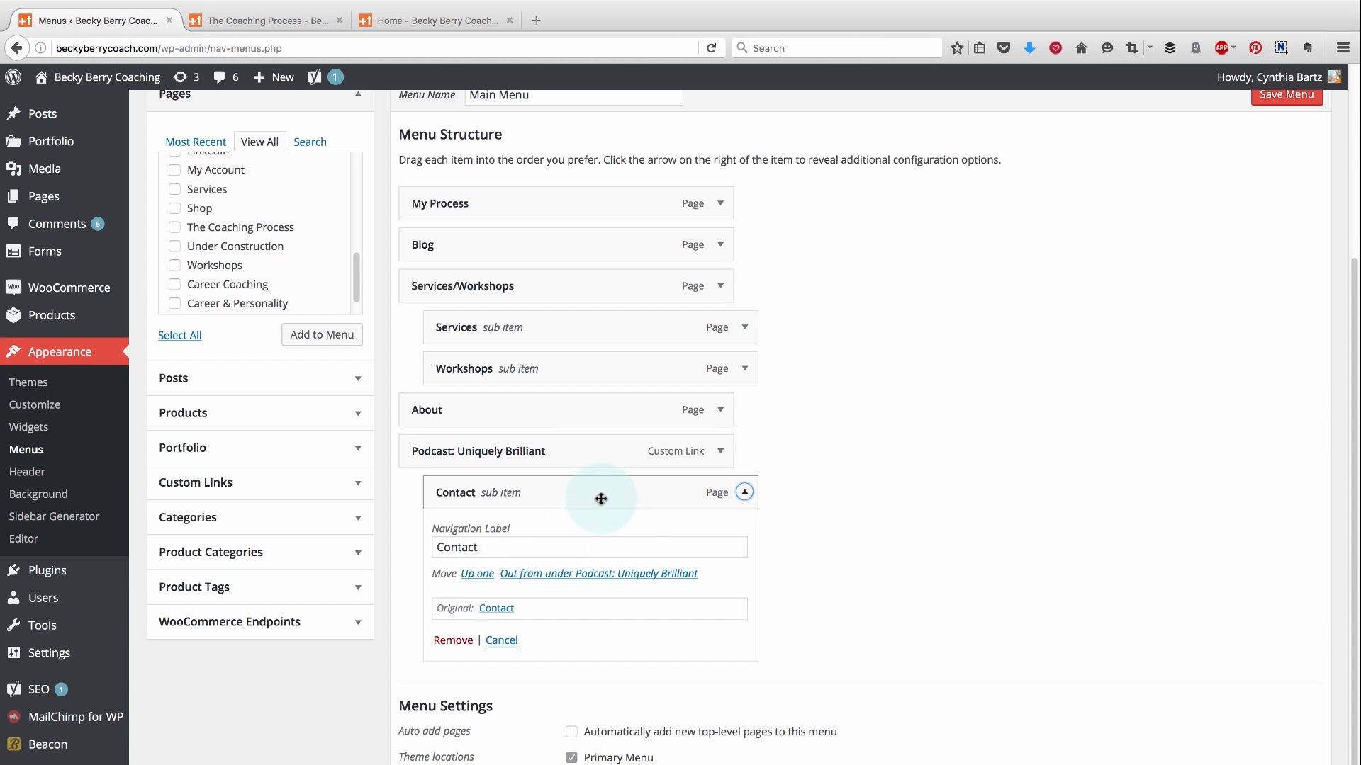
left_click(591, 575)
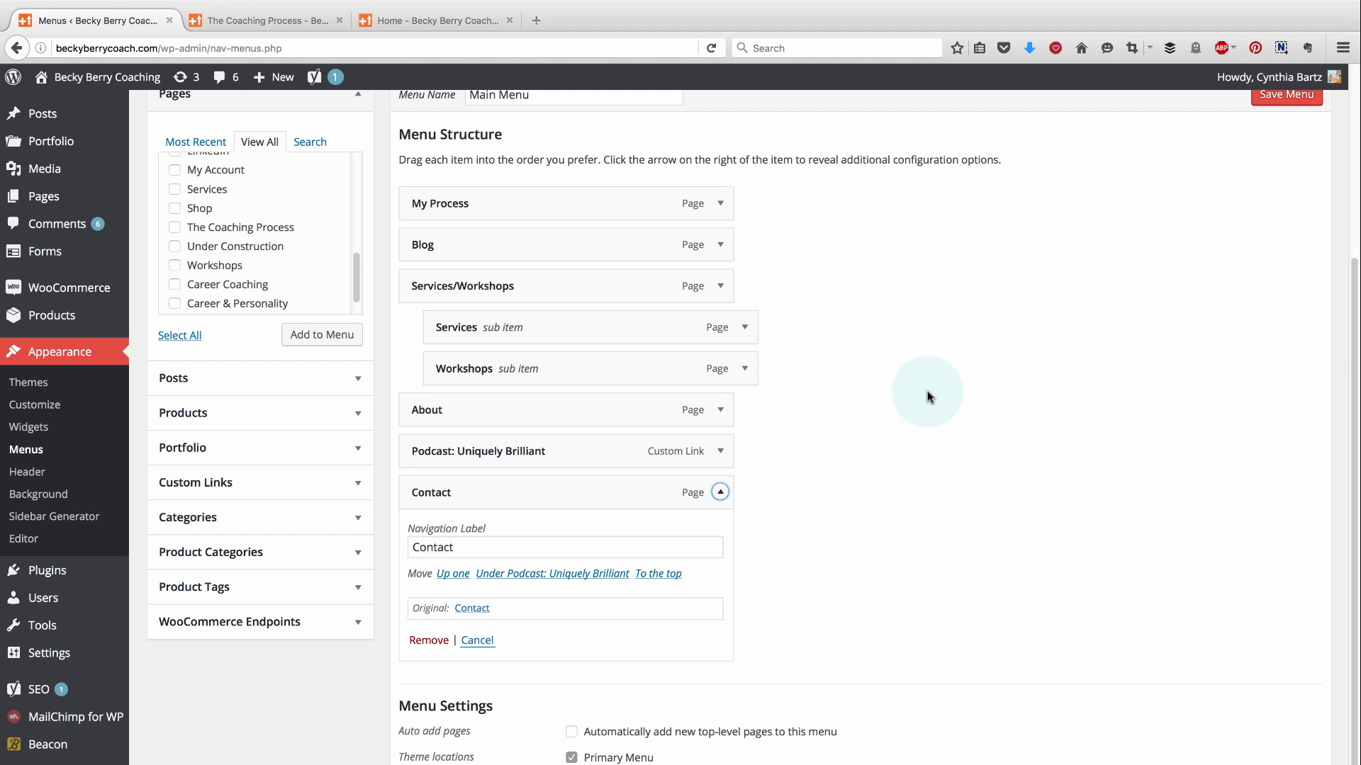
scroll(928, 396, "up", 4)
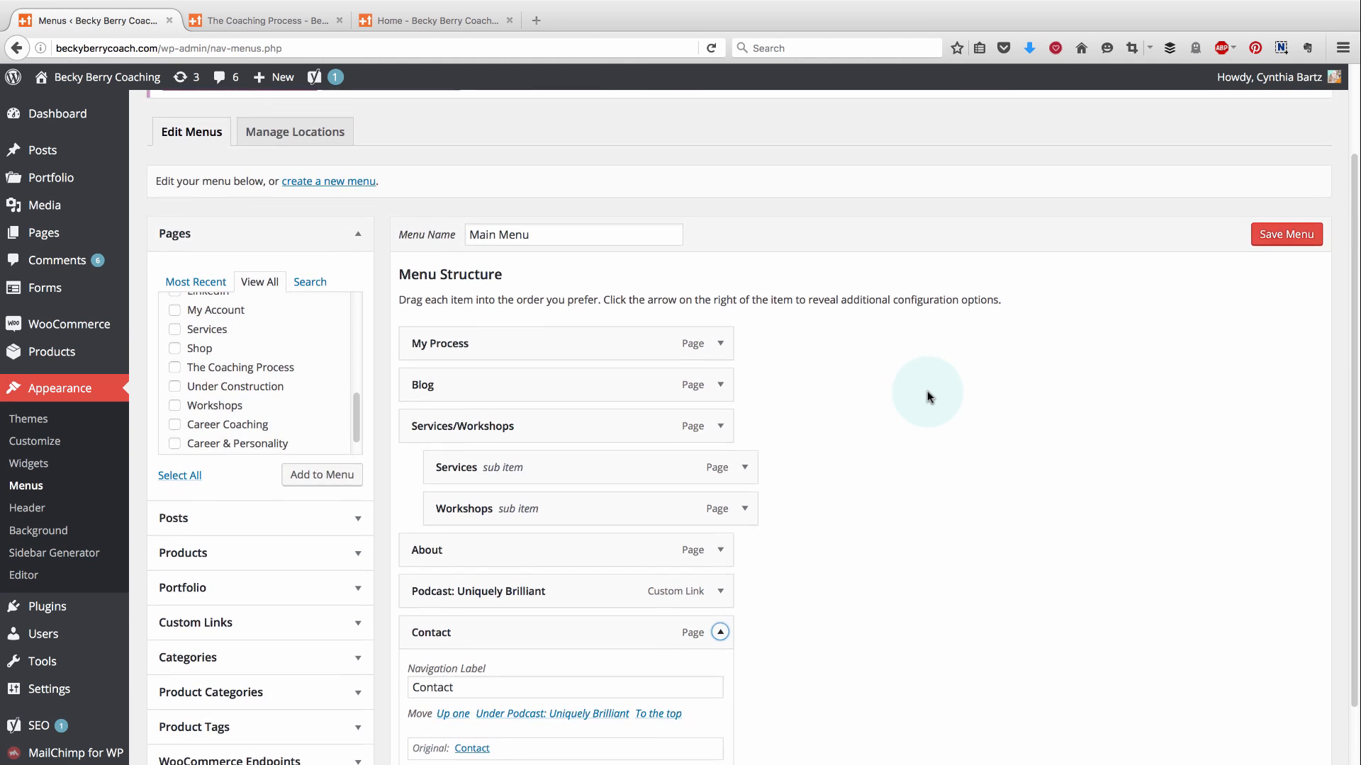